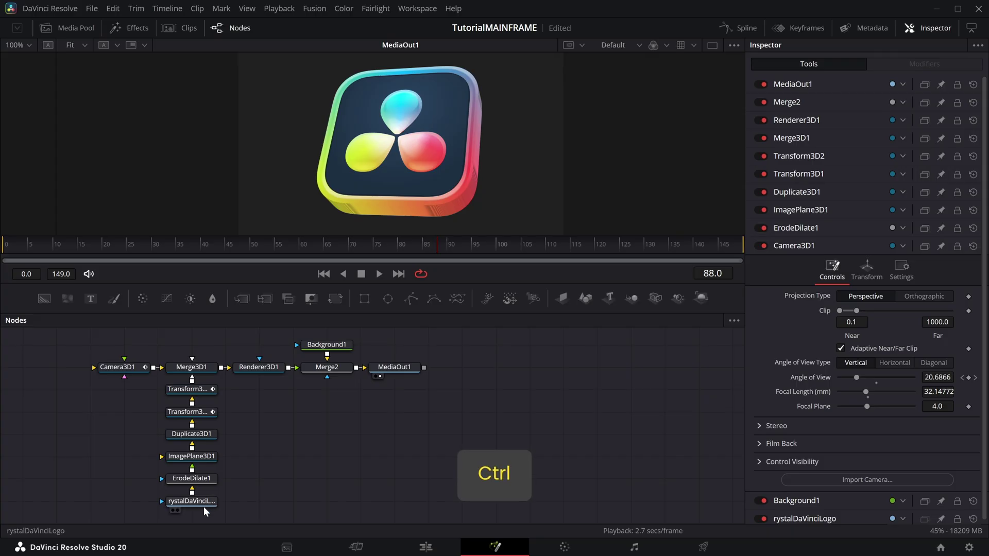
# Copy the DaVinci logo media node at the bottom of the existing chain and paste it into an empty area of the node graph.
pyautogui.click(404, 462)
pyautogui.hotkey('ctrl', 'c')
pyautogui.hotkey('ctrl', 'v')
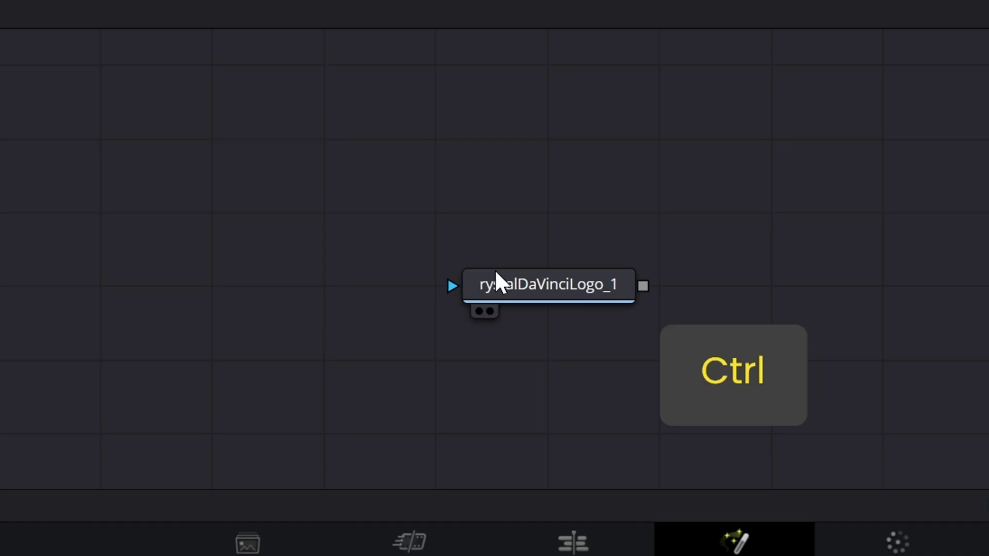
pyautogui.click(495, 273)
pyautogui.scroll(-2, 494, 258)
pyautogui.click(227, 249)
pyautogui.moveTo(559, 219); pyautogui.dragTo(504, 291)
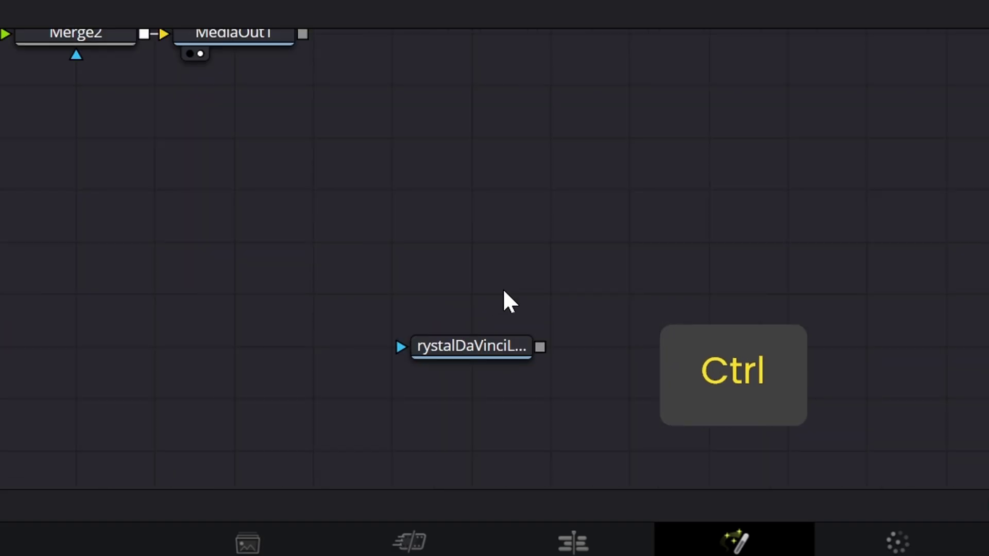
pyautogui.scroll(4, 511, 369)
pyautogui.click(409, 338)
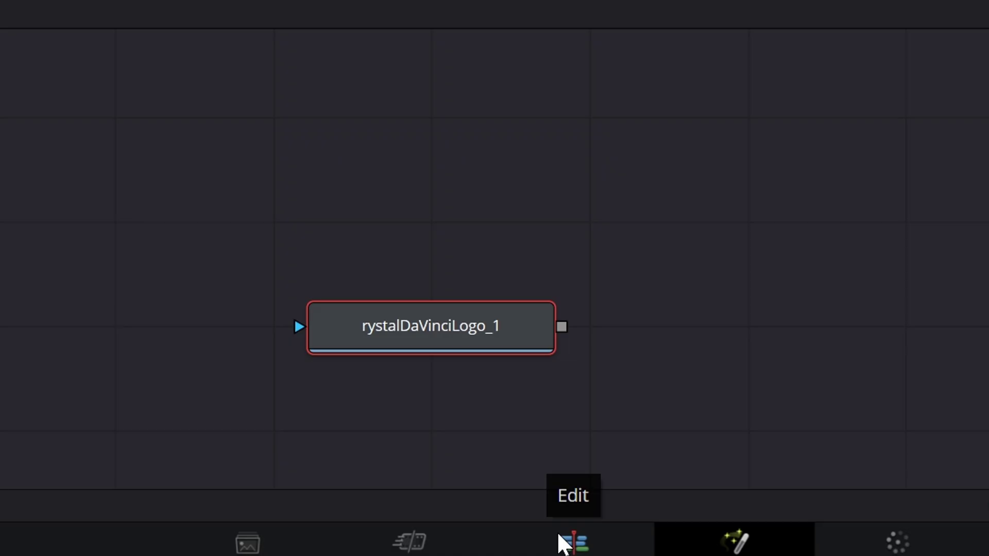
# Add an ImagePlane3D node above the pasted logo node and connect the logo's output to it.
pyautogui.hotkey('shift', 'space')
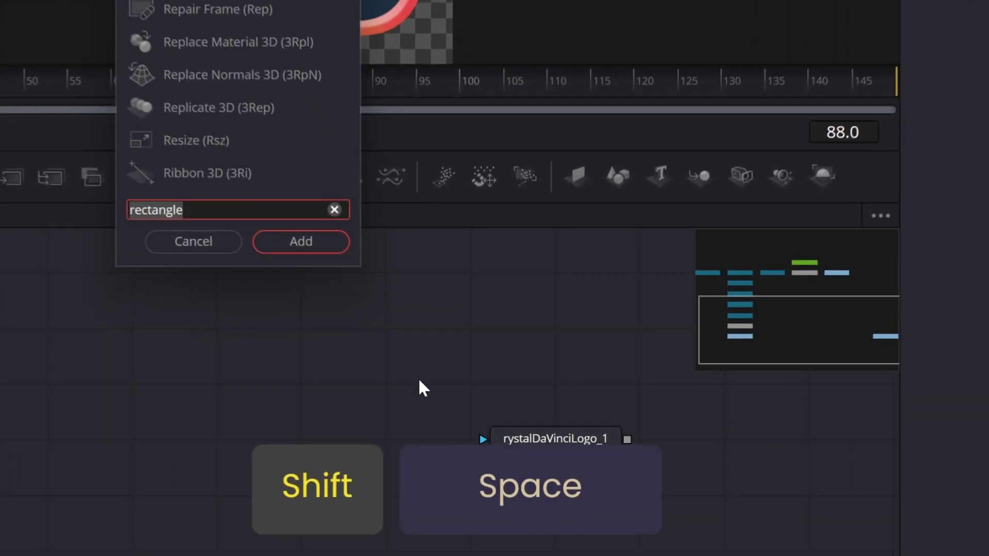
pyautogui.write('imageplane')
pyautogui.press('Return')
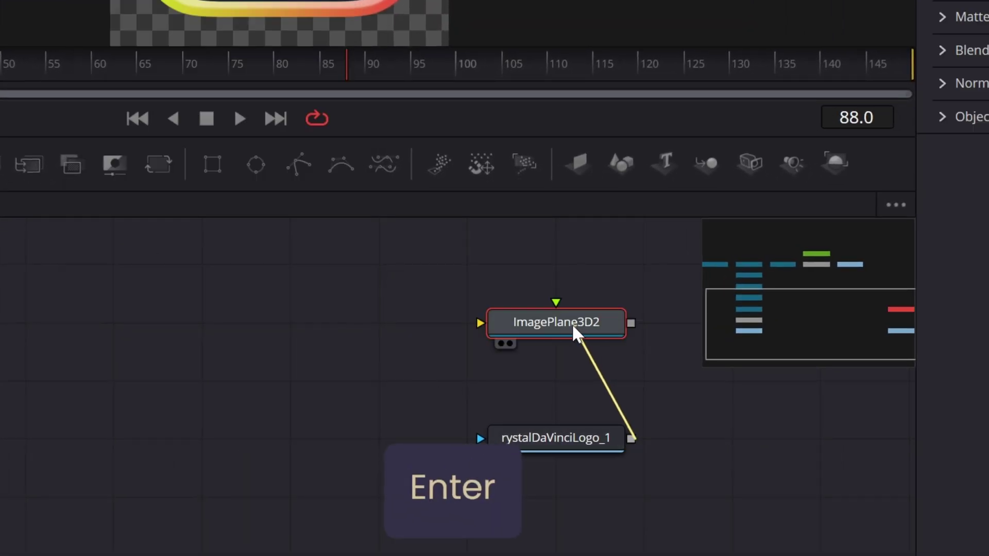
pyautogui.moveTo(573, 326); pyautogui.dragTo(570, 326)
pyautogui.scroll(-2, 492, 330)
pyautogui.scroll(4, 493, 331)
pyautogui.moveTo(502, 326); pyautogui.dragTo(504, 366)
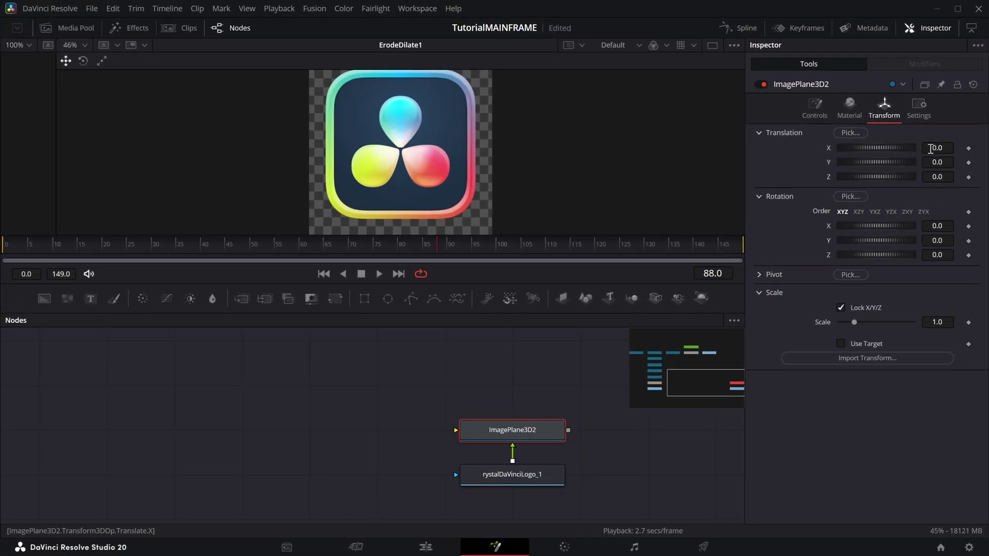
# Load ImagePlane3D2 into the 3D viewer and examine the flat logo from several angles.
pyautogui.hotkey('ctrl', 'z')
pyautogui.hotkey('ctrl', 'z')
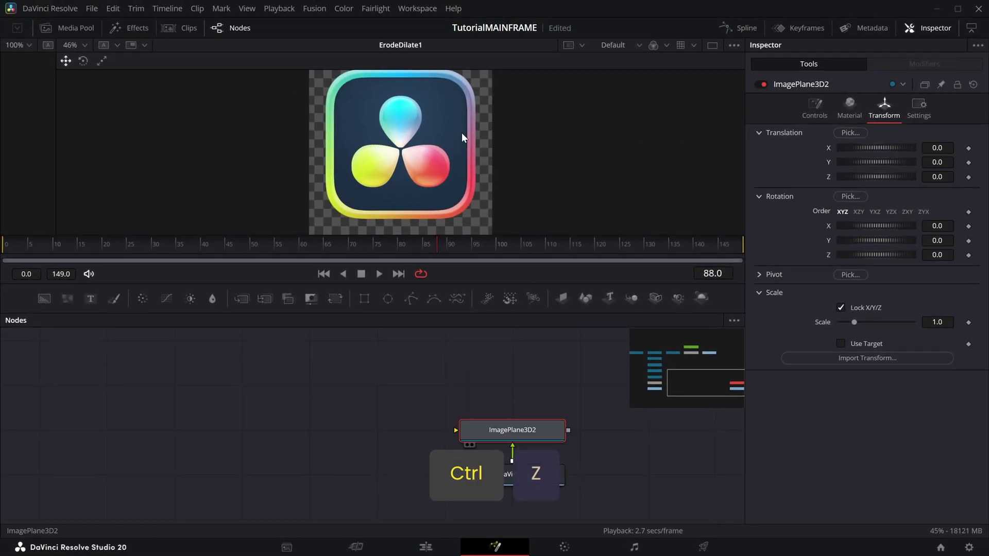
pyautogui.hotkey('ctrl', 'z')
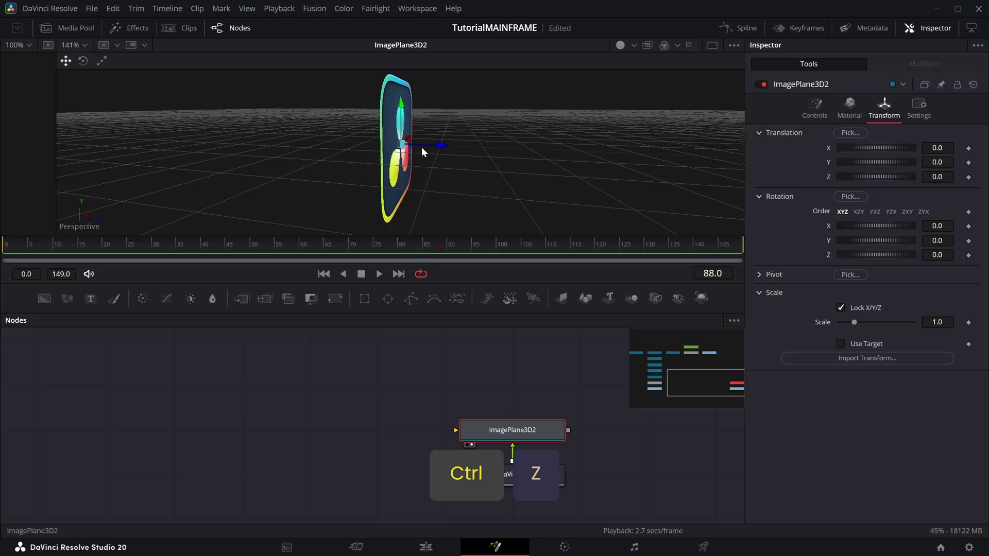
pyautogui.moveTo(327, 155)
pyautogui.mouseDown()
pyautogui.moveTo(307, 203)
pyautogui.moveTo(340, 164)
pyautogui.mouseUp()
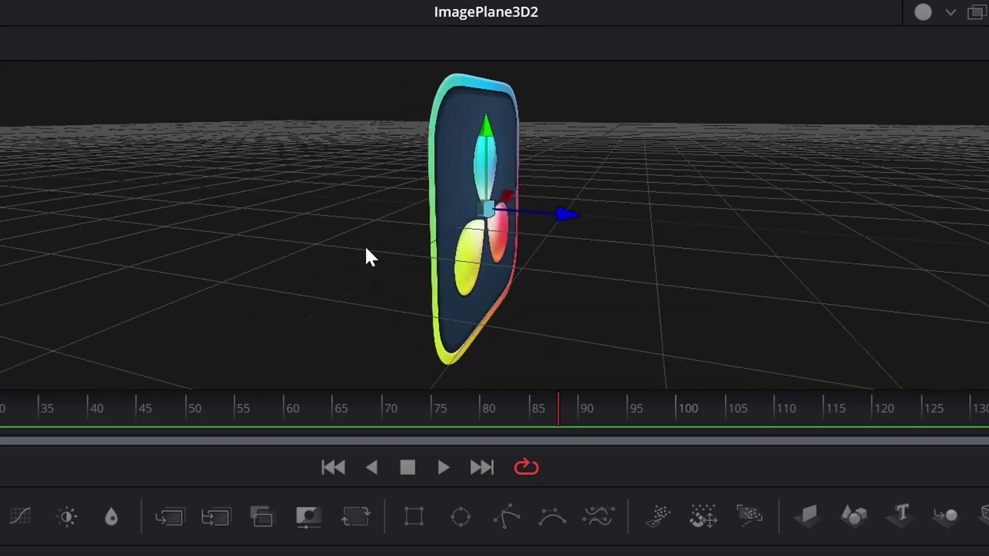
pyautogui.moveTo(366, 248); pyautogui.dragTo(389, 247)
pyautogui.moveTo(956, 247); pyautogui.dragTo(817, 248)
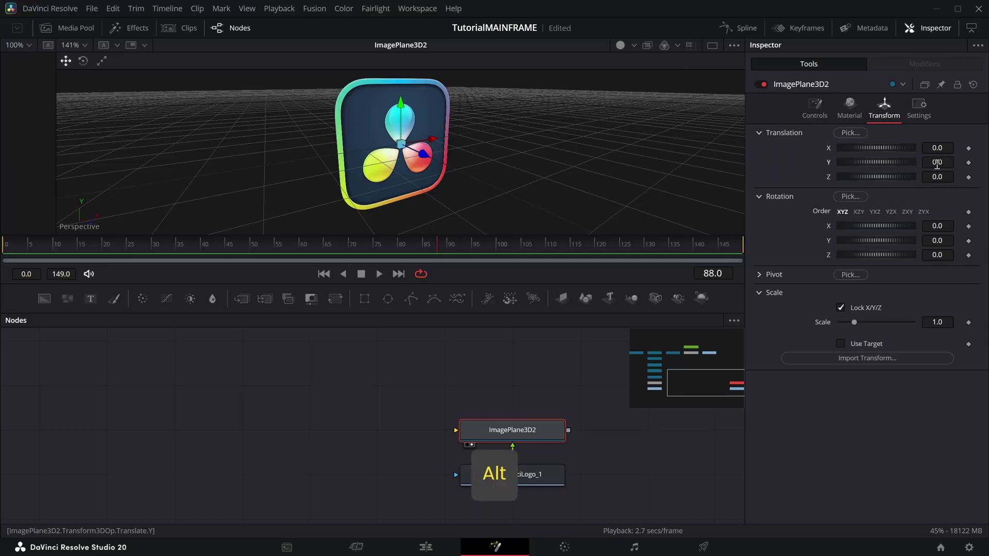
# Try moving ImagePlane3D2 with its translation values and undo the changes.
pyautogui.moveTo(937, 163); pyautogui.dragTo(958, 149)
pyautogui.hotkey('ctrl', 'z')
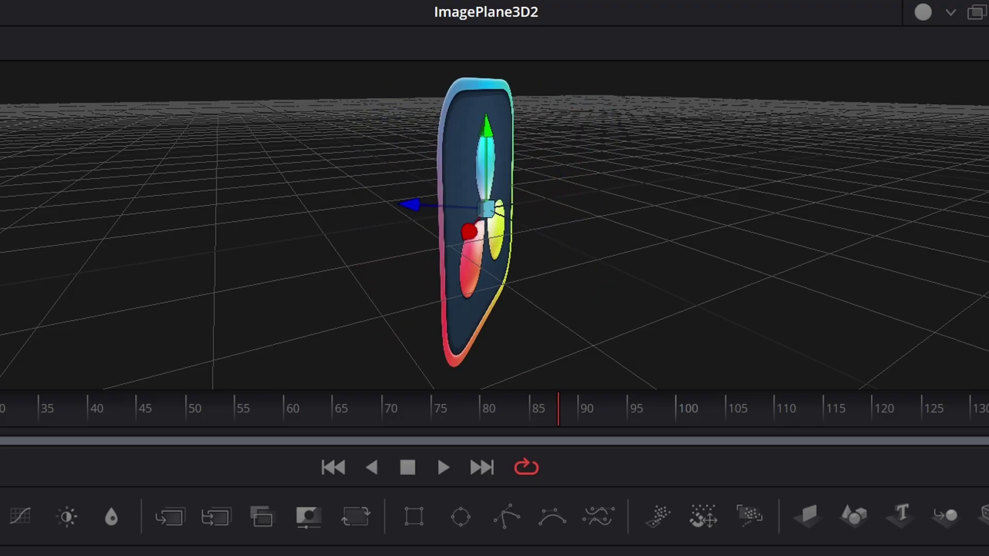
pyautogui.hotkey('ctrl', 'z')
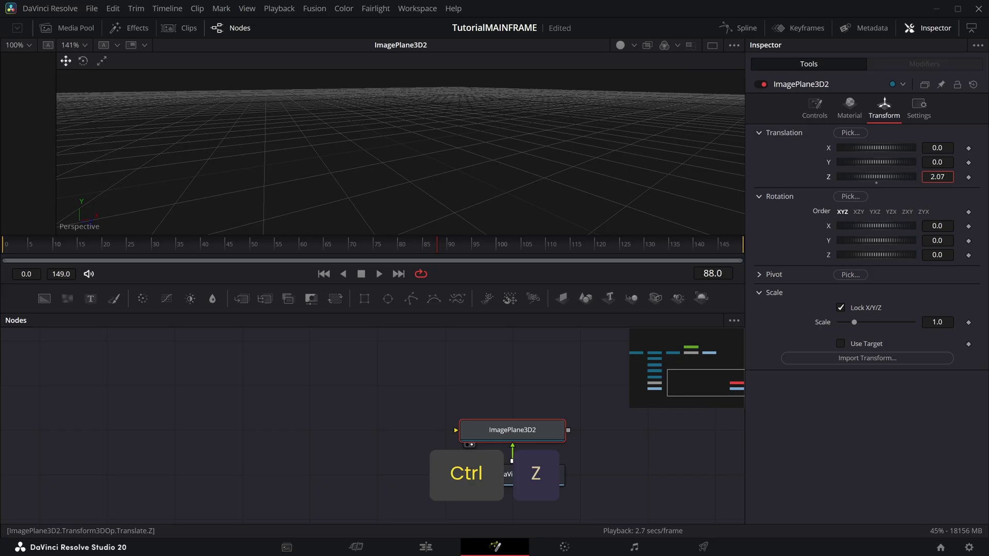
pyautogui.hotkey('ctrl', 'z')
pyautogui.hotkey('ctrl', 'z')
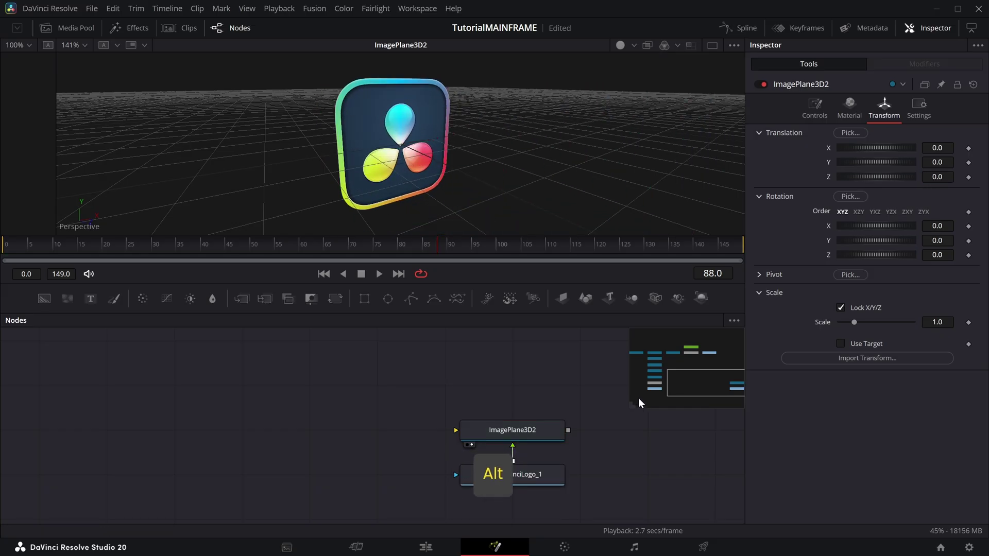
# Add a Duplicate3D node above ImagePlane3D2 and connect the image plane's output to it.
pyautogui.hotkey('shift', 'space')
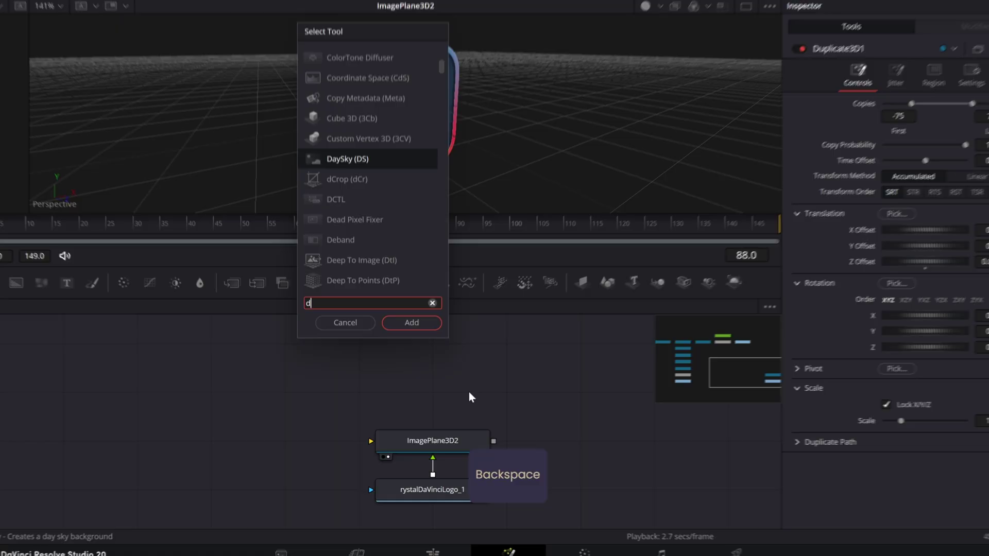
pyautogui.write('duplicate3d')
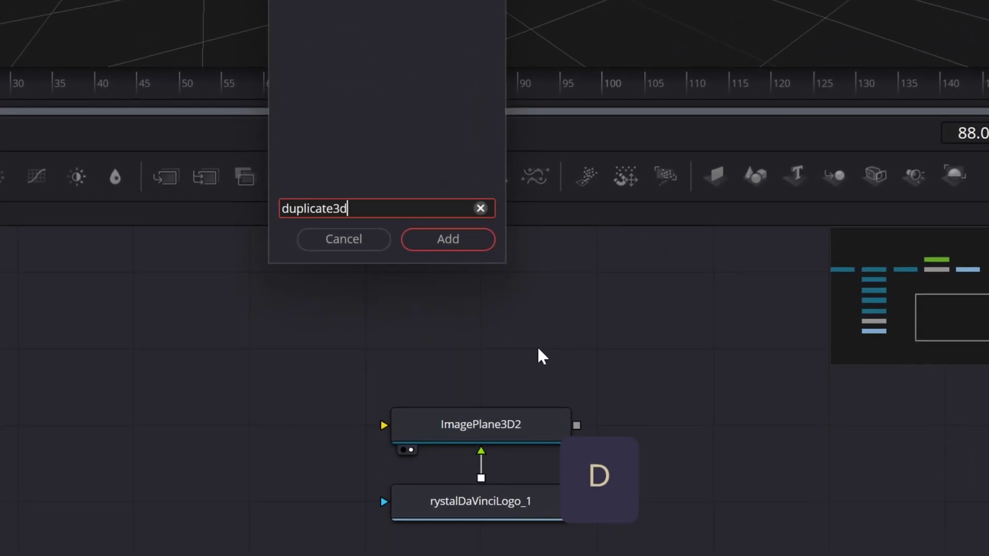
pyautogui.press('Return')
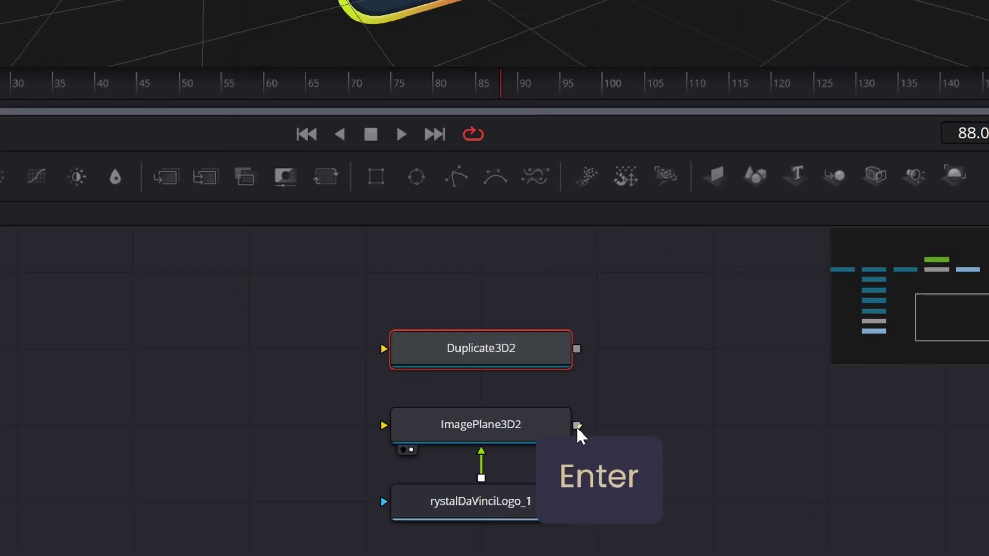
pyautogui.moveTo(576, 425); pyautogui.dragTo(482, 364)
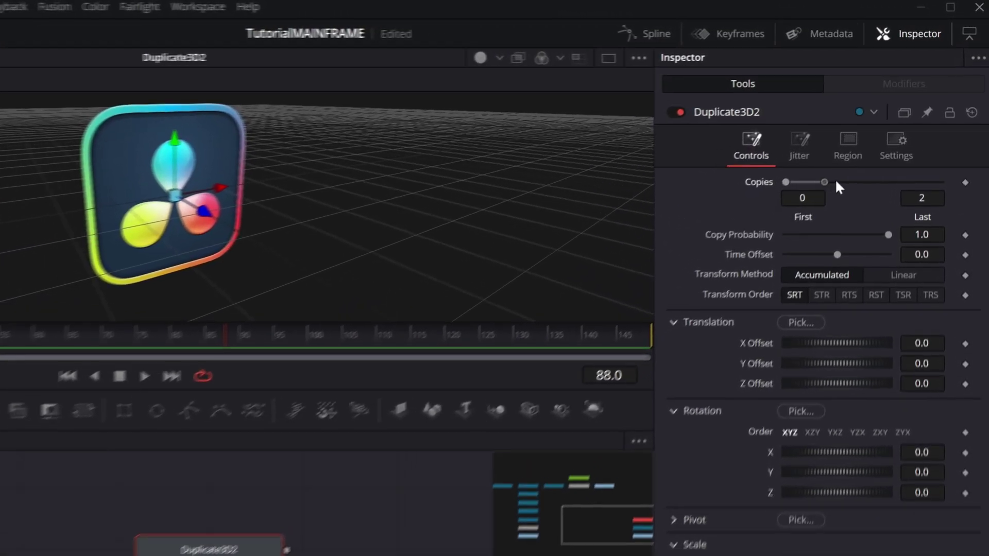
# Set Duplicate3D2's last copy to 100 and its translation Z Offset to 0.001.
pyautogui.moveTo(867, 134); pyautogui.dragTo(961, 135)
pyautogui.click(927, 233)
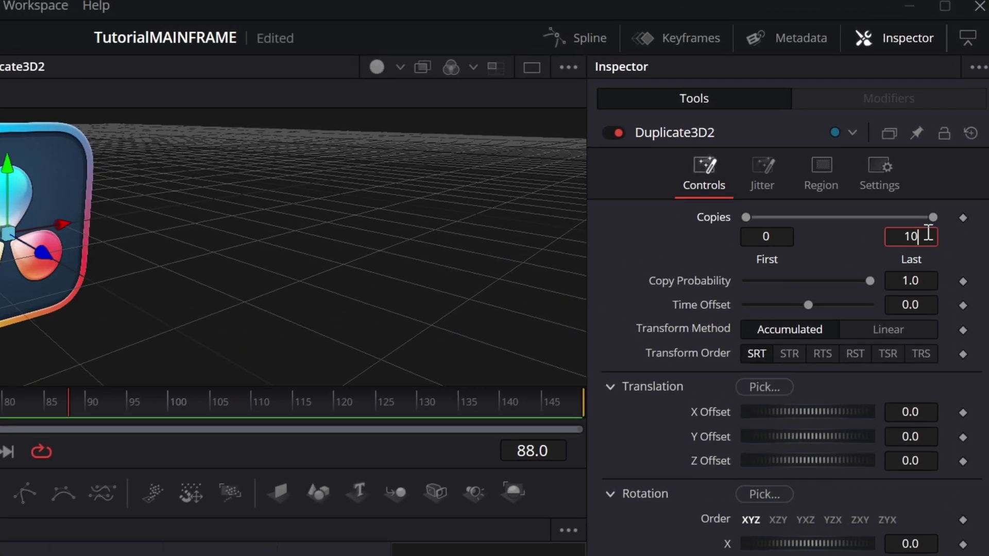
pyautogui.write('100')
pyautogui.press('Tab')
pyautogui.click(652, 260)
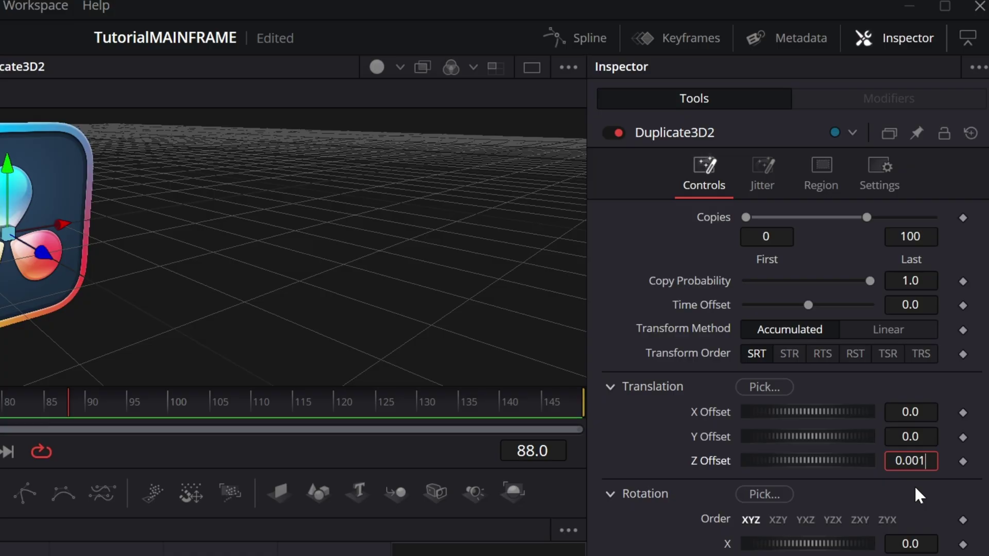
pyautogui.press('Tab')
# Examine the side thickness and stacked copies of the duplicated logo in the 3D viewer.
pyautogui.moveTo(46, 261); pyautogui.dragTo(25, 277)
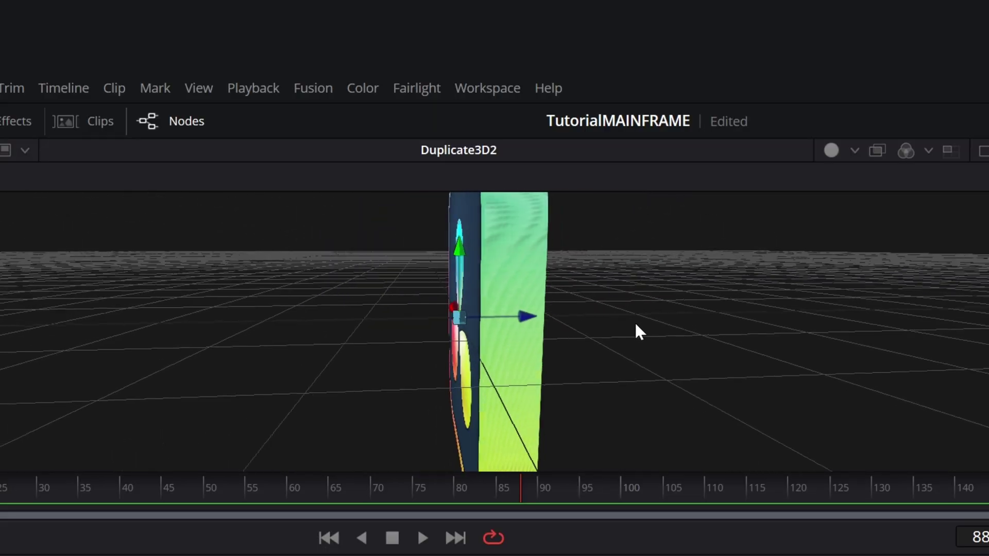
pyautogui.moveTo(662, 316); pyautogui.dragTo(643, 317)
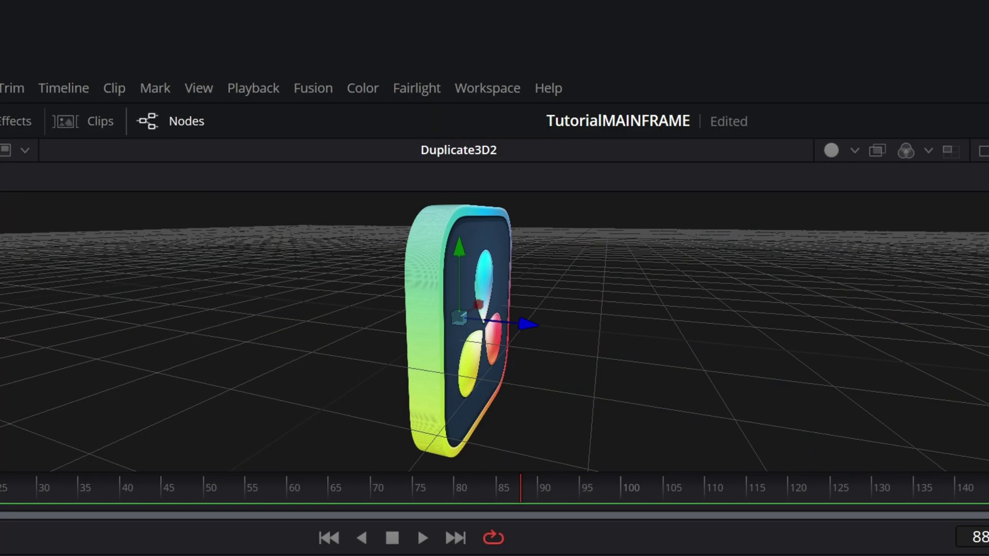
pyautogui.scroll(-8, 644, 330)
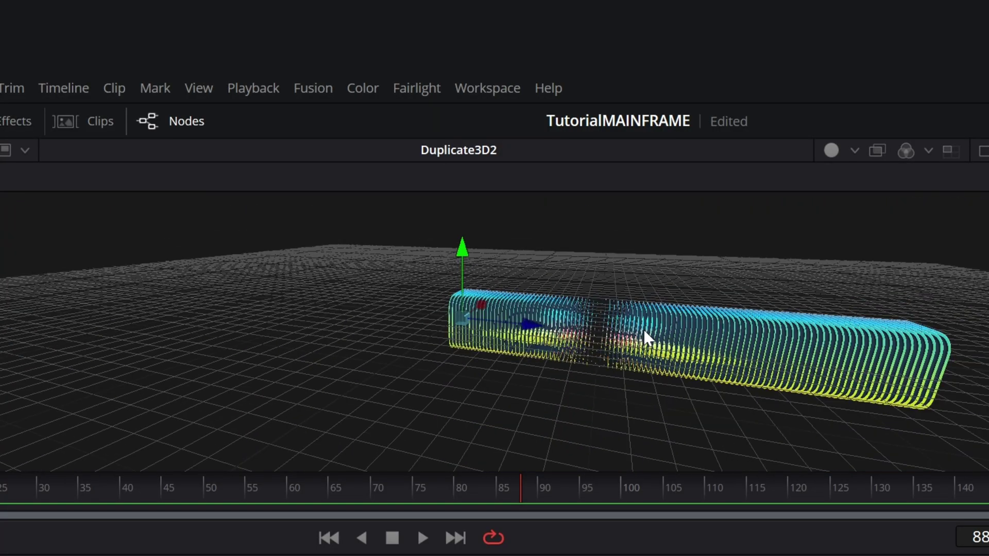
pyautogui.scroll(4, 644, 330)
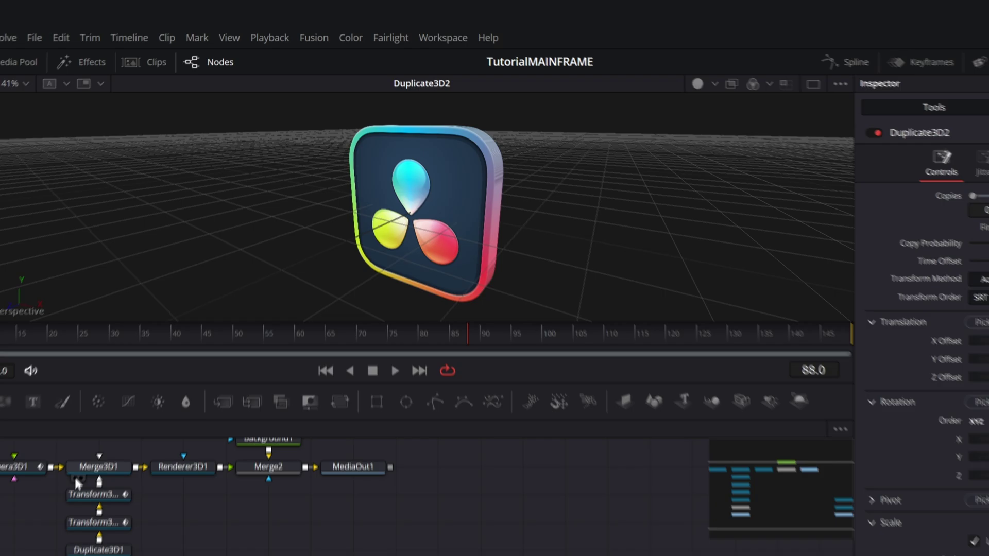
# Add a Merge3D node, connect Duplicate3D2's output to it, and show the merge in the viewer.
pyautogui.scroll(3, 365, 394)
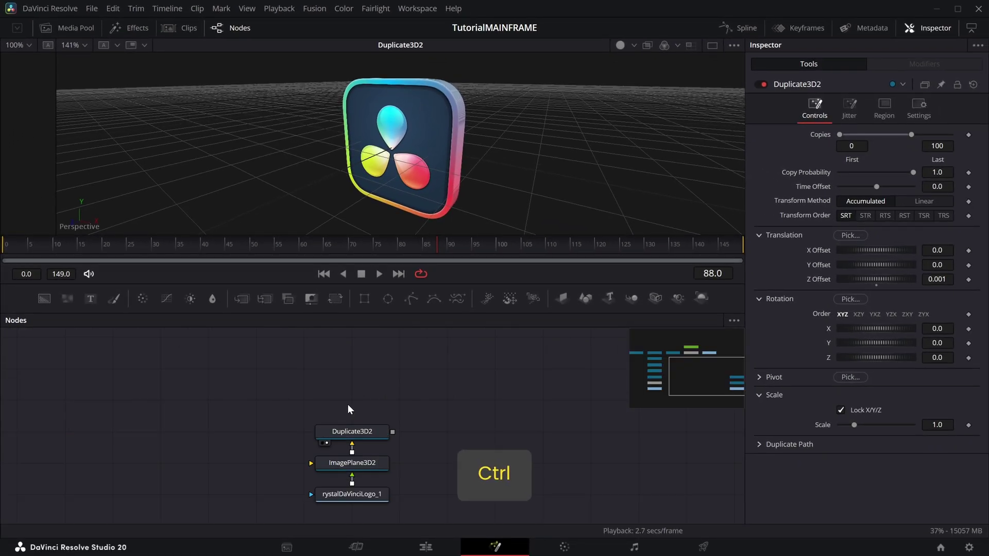
pyautogui.hotkey('shift', 'space')
pyautogui.write('merge3d')
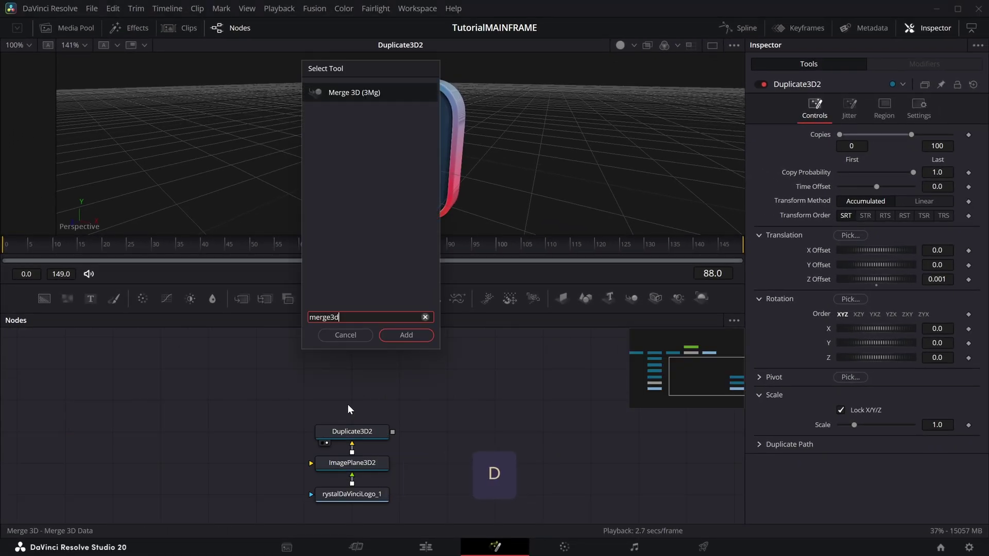
pyautogui.press('Return')
pyautogui.moveTo(392, 431); pyautogui.dragTo(356, 401)
pyautogui.scroll(2, 353, 409)
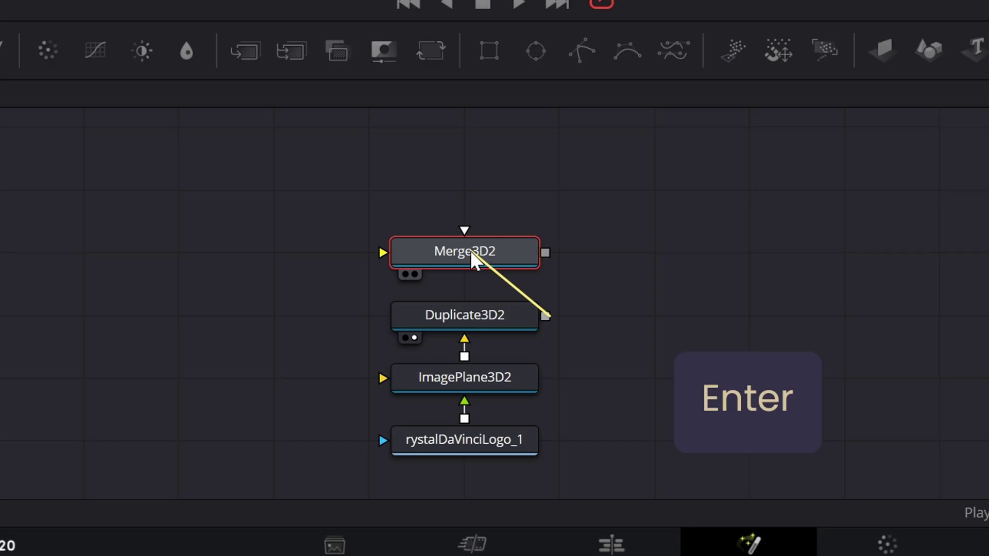
pyautogui.click(424, 257)
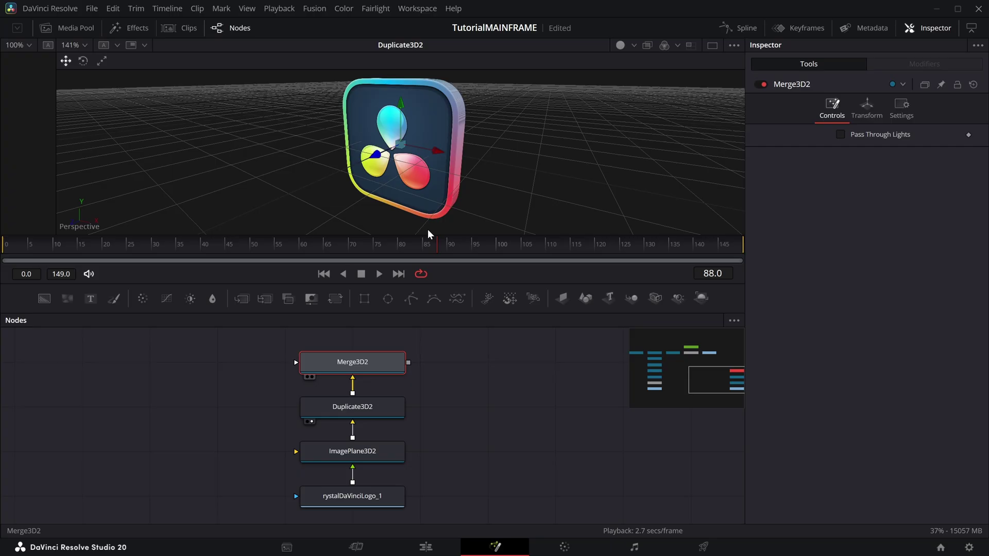
pyautogui.press('1')
# Remove Merge3D2 to examine the Duplicate3D2 result on its own, and undo the removal.
pyautogui.scroll(-2, 398, 415)
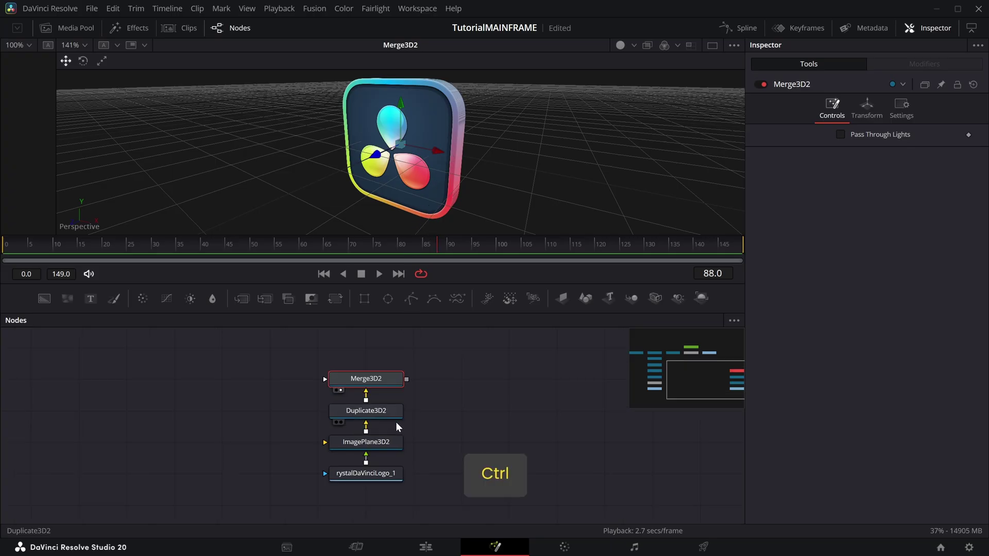
pyautogui.scroll(2, 408, 383)
pyautogui.scroll(-2, 409, 382)
pyautogui.click(405, 444)
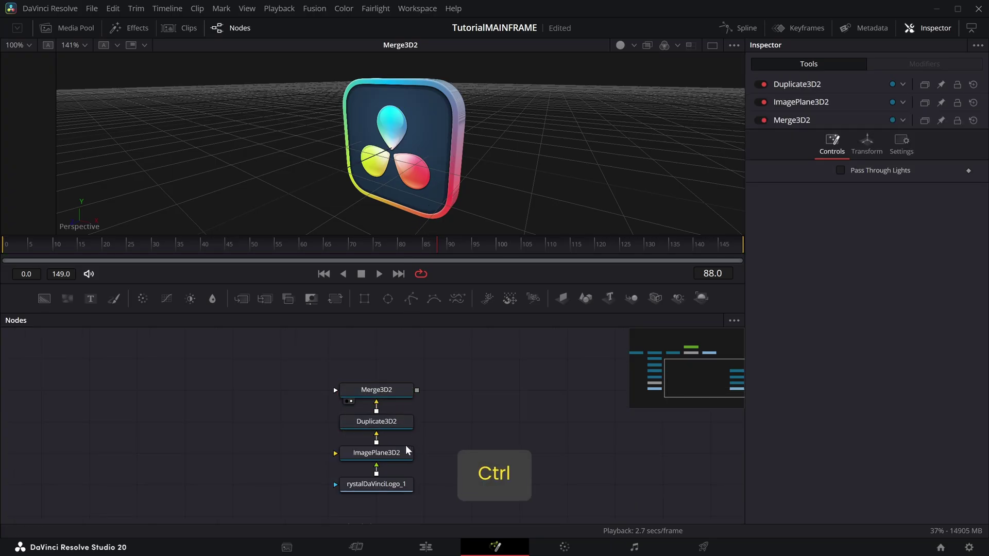
pyautogui.scroll(-1, 397, 433)
pyautogui.click(363, 379)
pyautogui.press('f')
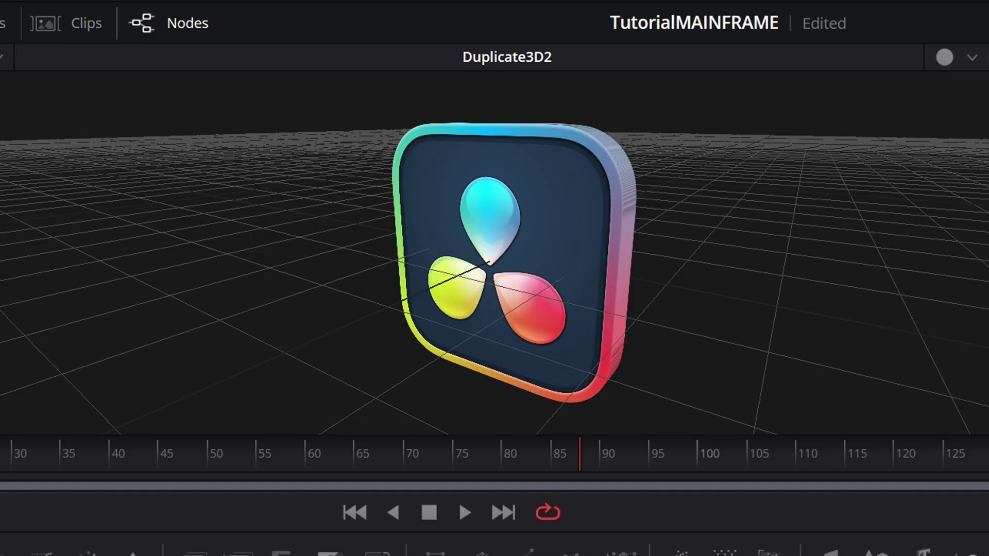
pyautogui.click(389, 439)
pyautogui.moveTo(412, 293); pyautogui.dragTo(759, 247)
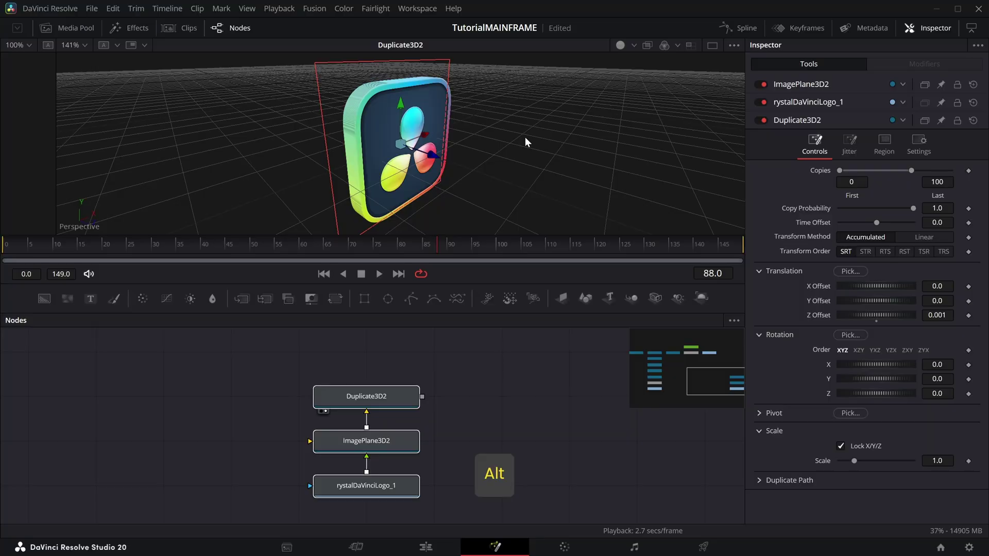
pyautogui.moveTo(499, 151); pyautogui.dragTo(264, 144)
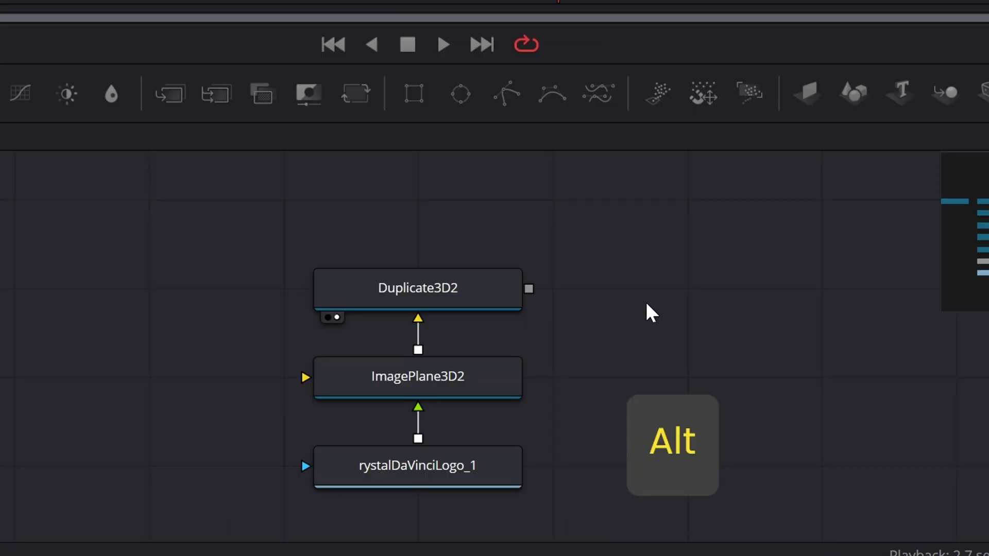
pyautogui.hotkey('ctrl', 'z')
pyautogui.click(354, 364)
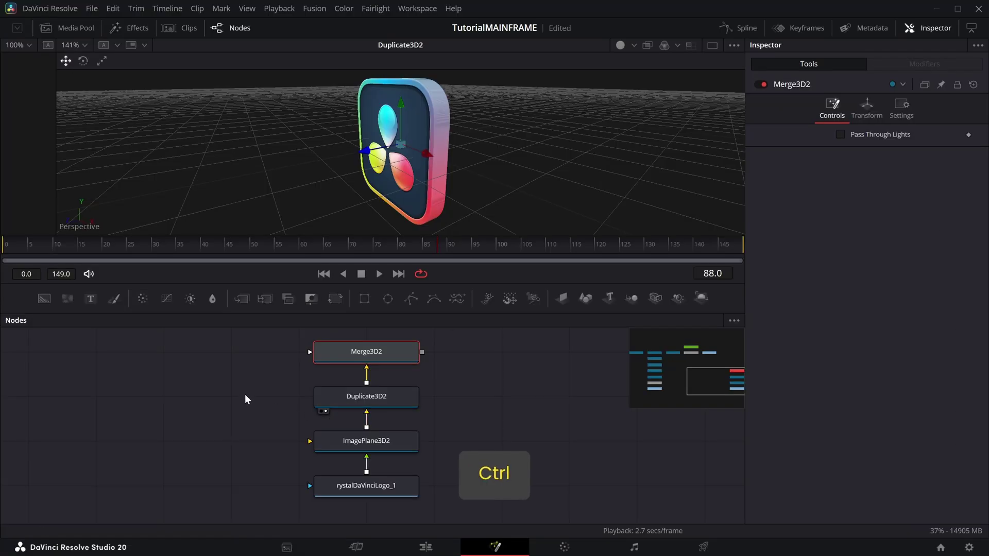
# Copy the logo, ImagePlane3D2 and Duplicate3D2 nodes together and paste the chain beside the original.
pyautogui.moveTo(177, 285); pyautogui.dragTo(564, 431)
pyautogui.moveTo(615, 210); pyautogui.dragTo(276, 412)
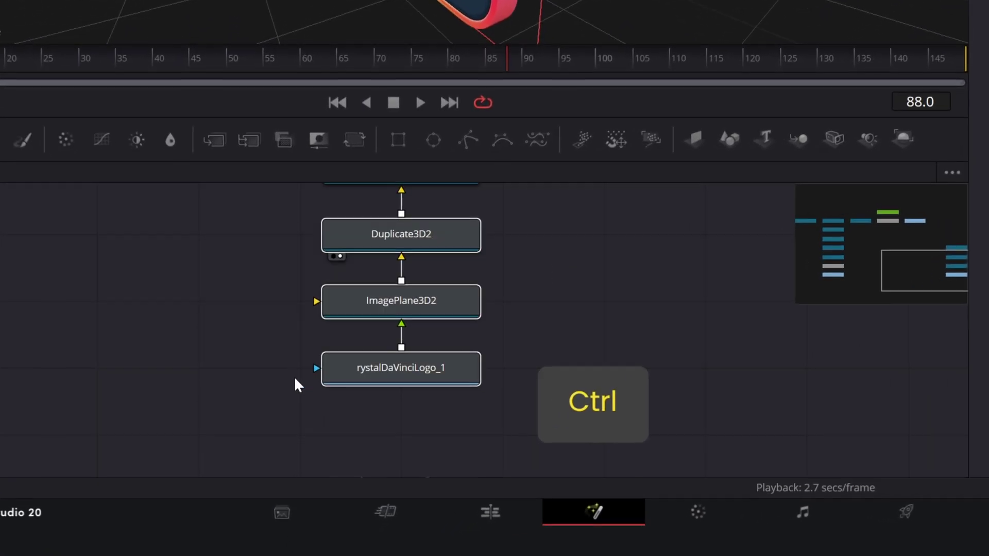
pyautogui.scroll(-2, 298, 385)
pyautogui.hotkey('ctrl', 'v')
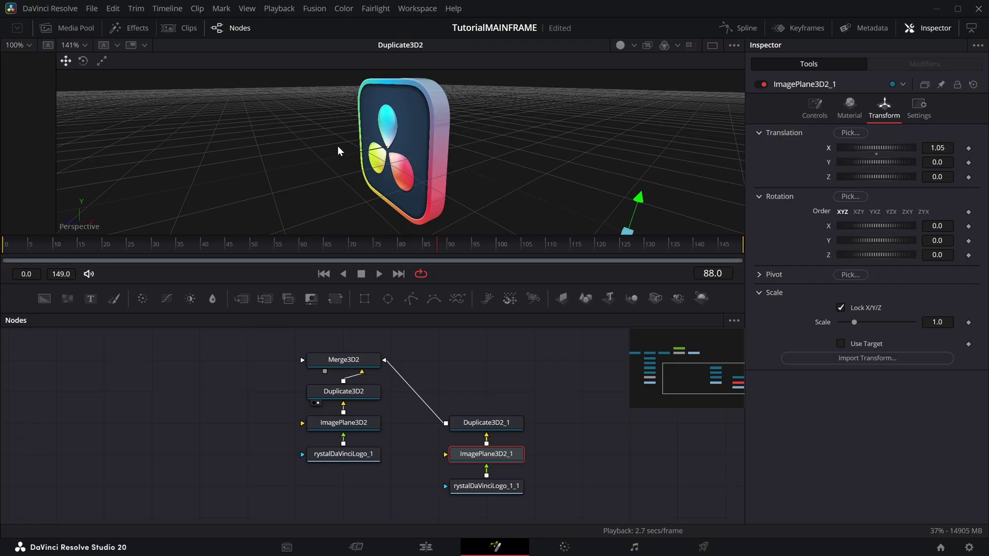
# Show Merge3D2 in the viewer and examine the two extruded logos side by side from several angles.
pyautogui.moveTo(338, 146); pyautogui.dragTo(478, 156)
pyautogui.scroll(1, 415, 354)
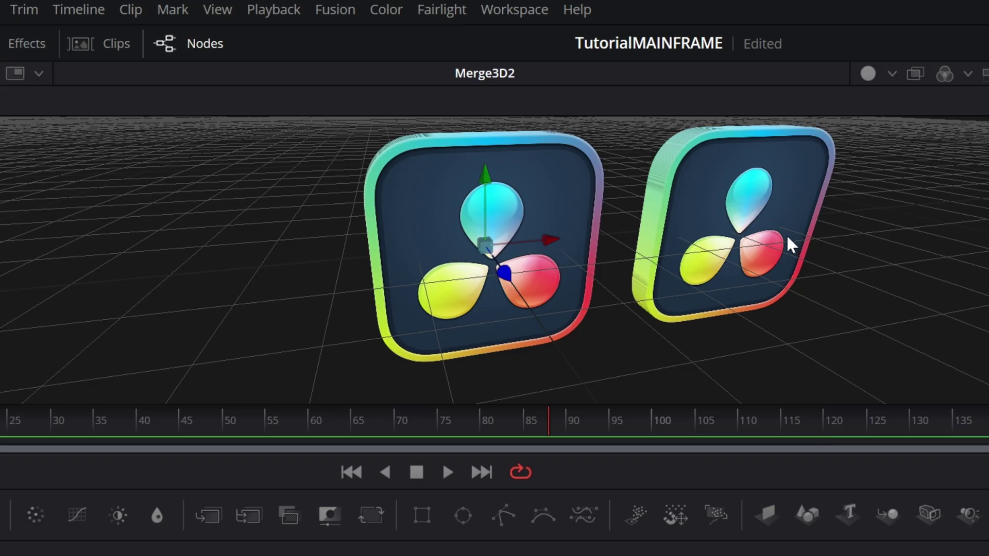
pyautogui.moveTo(573, 144); pyautogui.dragTo(322, 117)
pyautogui.moveTo(350, 199); pyautogui.dragTo(741, 213)
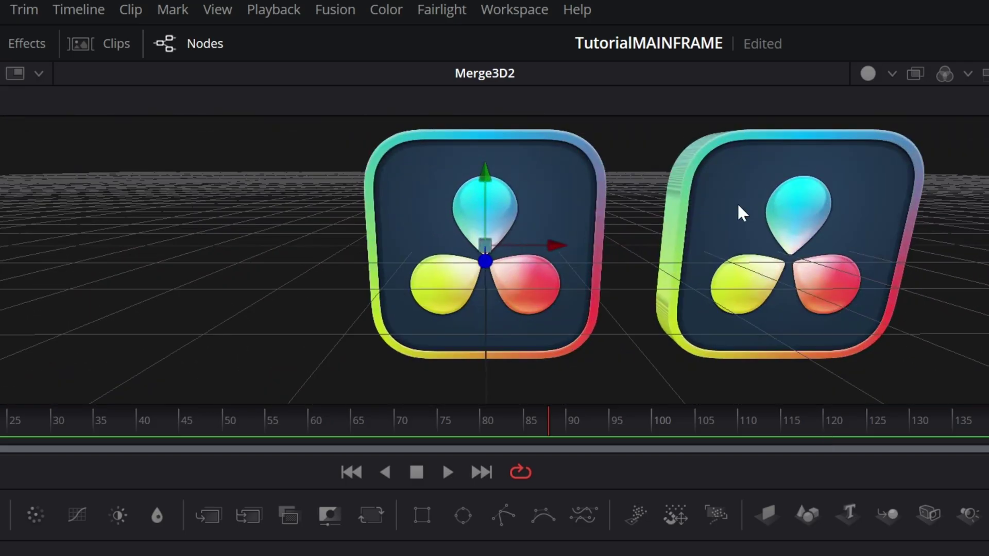
pyautogui.moveTo(619, 256); pyautogui.dragTo(581, 273)
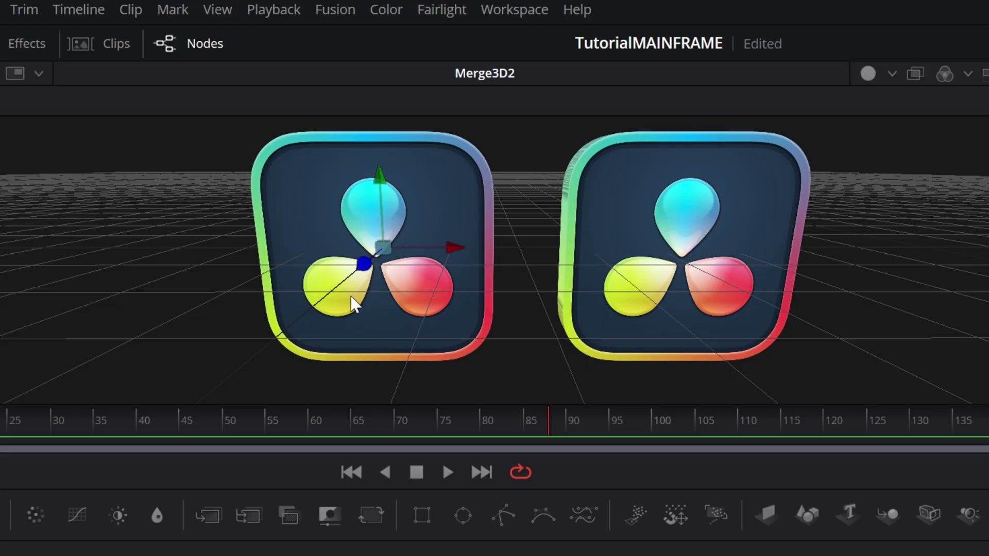
# Delete the pasted second logo chain, including ImagePlane3D2_1 and Duplicate3D2_1, from the node graph.
pyautogui.moveTo(509, 515); pyautogui.dragTo(508, 385)
pyautogui.press('Delete')
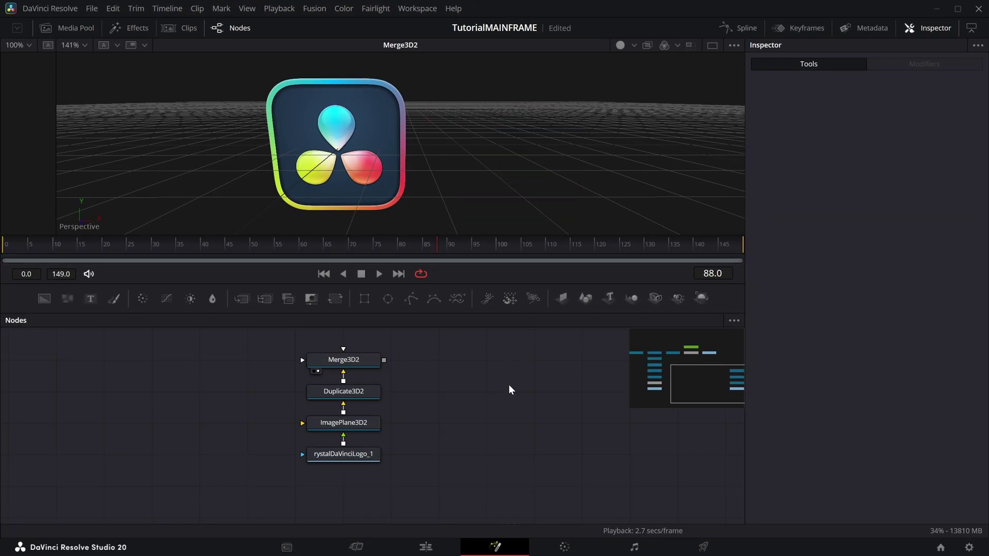
# Add a Camera3D node beside the logo chain and connect its output to Merge3D2.
pyautogui.moveTo(439, 420); pyautogui.dragTo(476, 444)
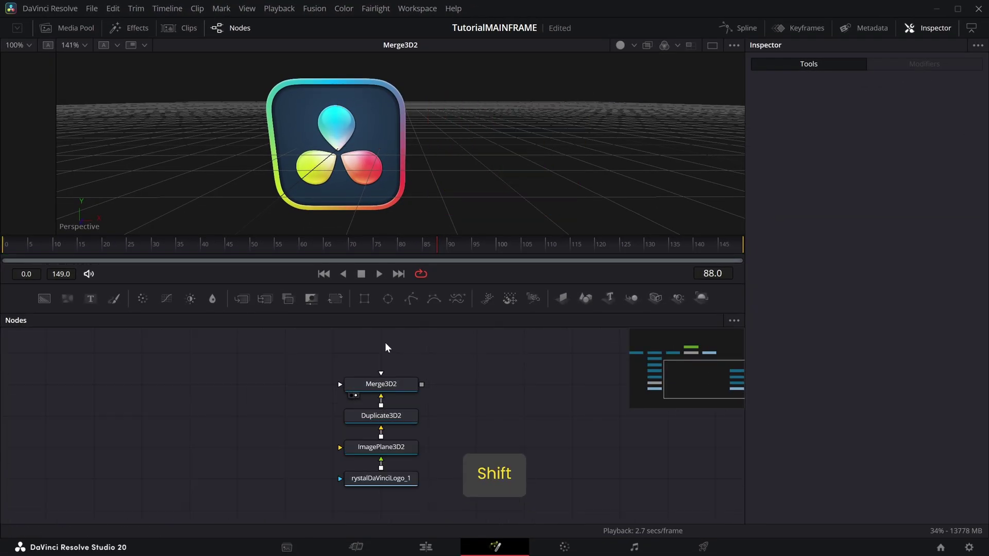
pyautogui.hotkey('shift', 'space')
pyautogui.write('camera')
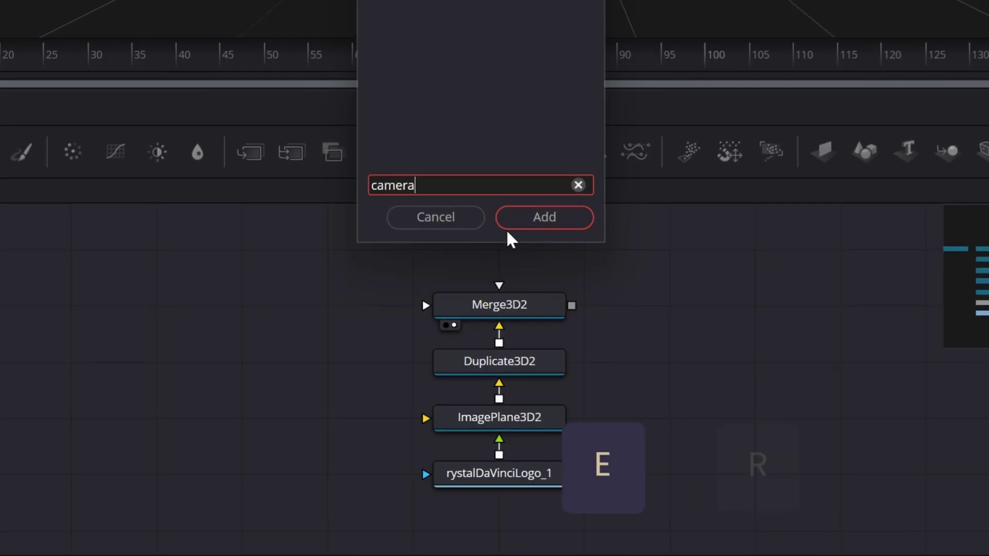
pyautogui.press('Return')
pyautogui.moveTo(505, 247); pyautogui.dragTo(333, 248)
pyautogui.moveTo(401, 254); pyautogui.dragTo(486, 317)
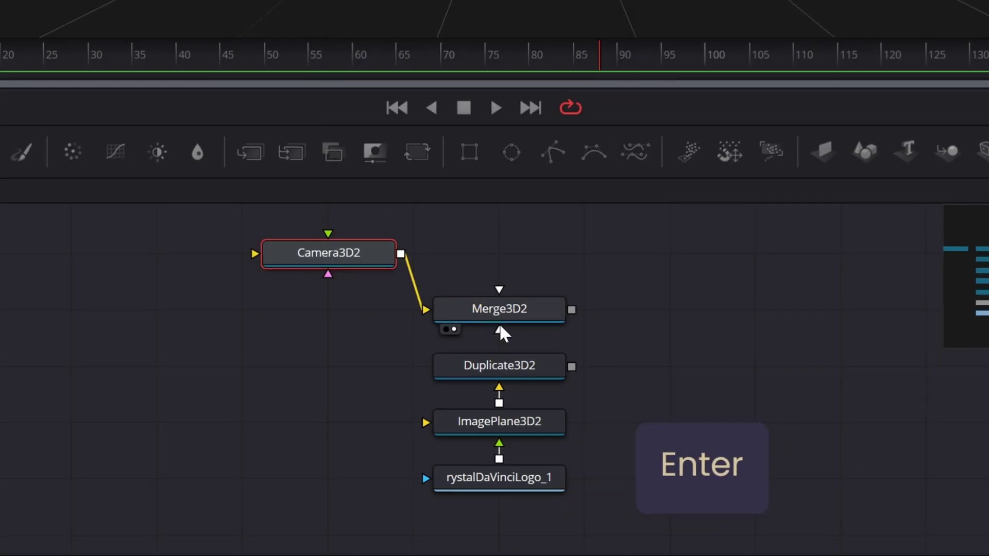
# Add a Renderer3D node to the right of Merge3D2 and connect the merge's output to it.
pyautogui.scroll(-2, 628, 270)
pyautogui.hotkey('shift', 'space')
pyautogui.write('renderr')
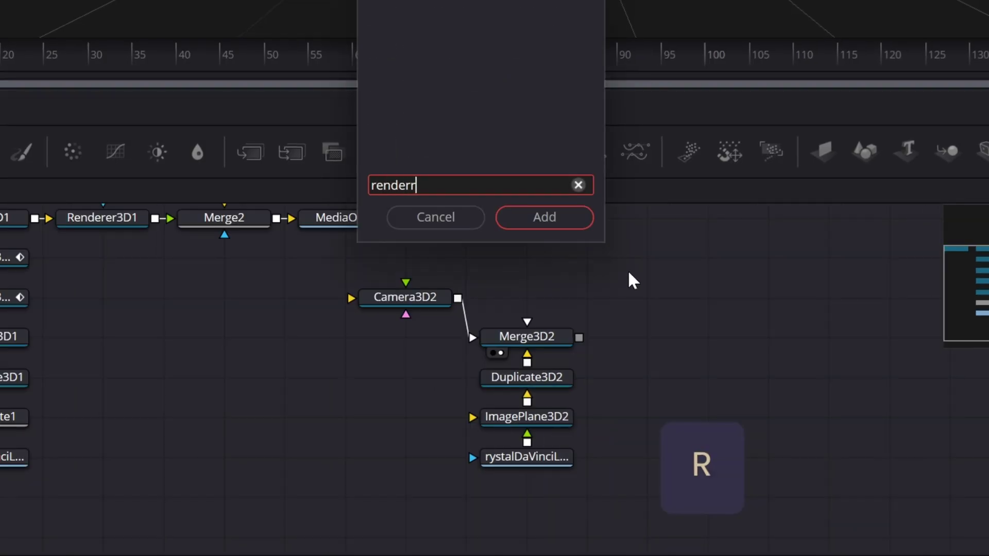
pyautogui.write('3')
pyautogui.press('Return')
pyautogui.scroll(2, 574, 320)
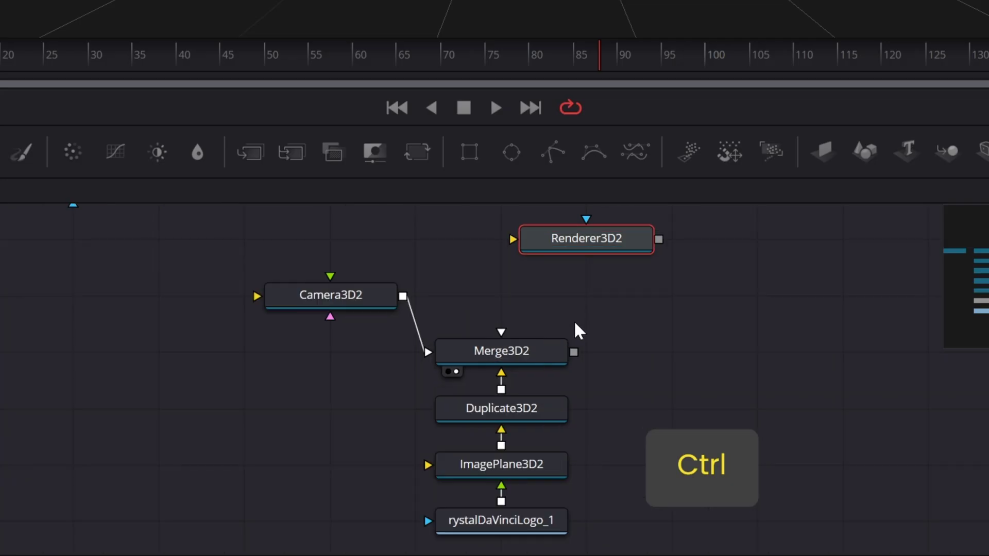
pyautogui.moveTo(575, 354); pyautogui.dragTo(674, 357)
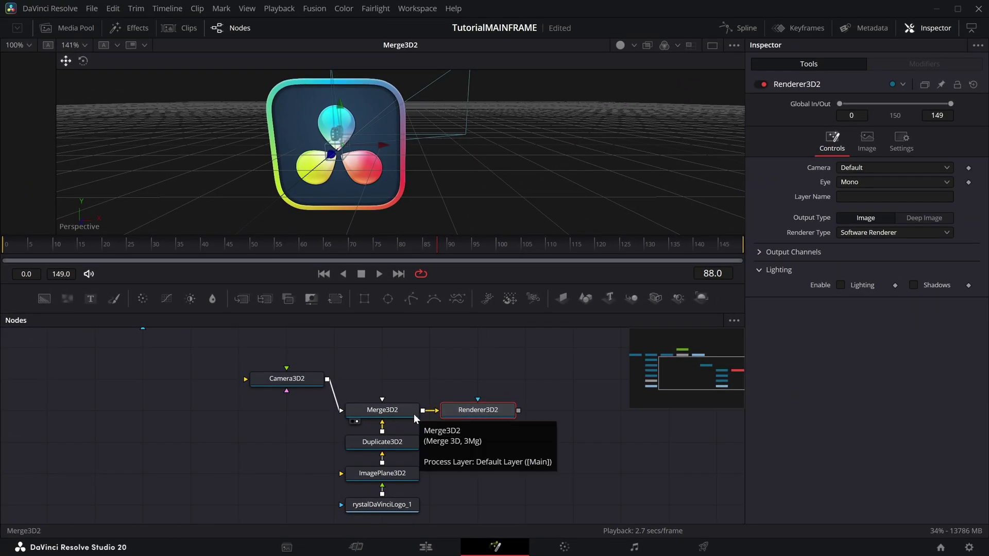
# Examine the merged logo and camera in 3D space, and show Renderer3D2 in the viewer.
pyautogui.click(414, 413)
pyautogui.moveTo(324, 138); pyautogui.dragTo(425, 157)
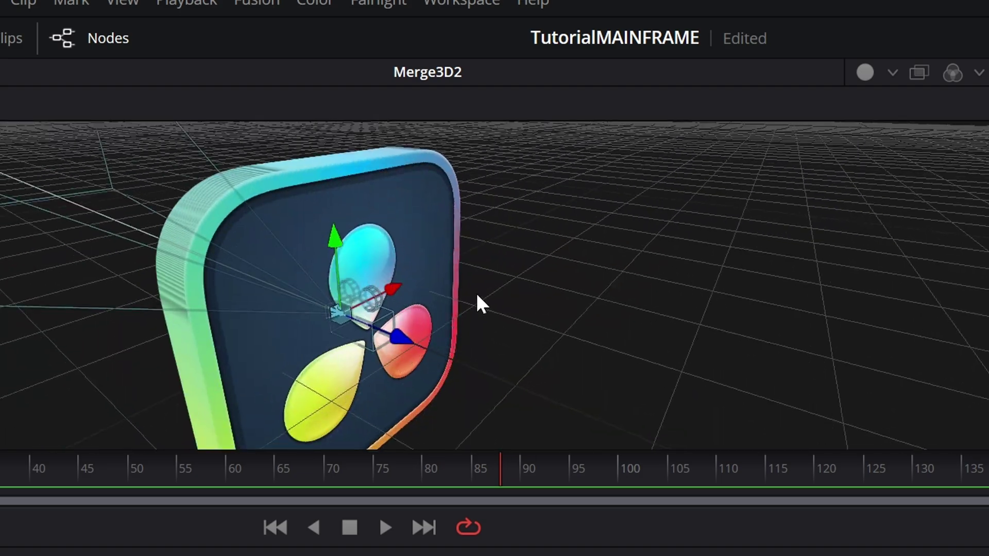
pyautogui.press('1')
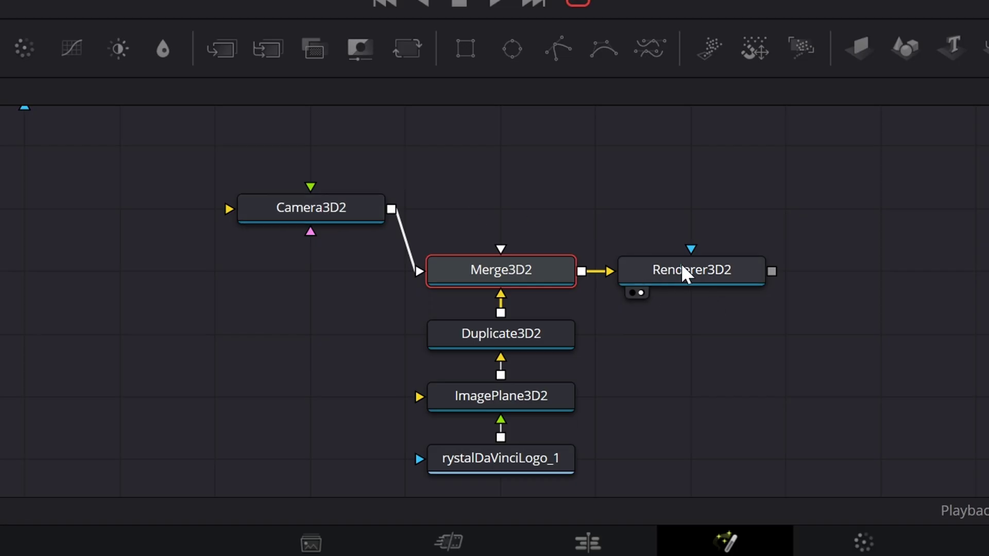
pyautogui.click(687, 272)
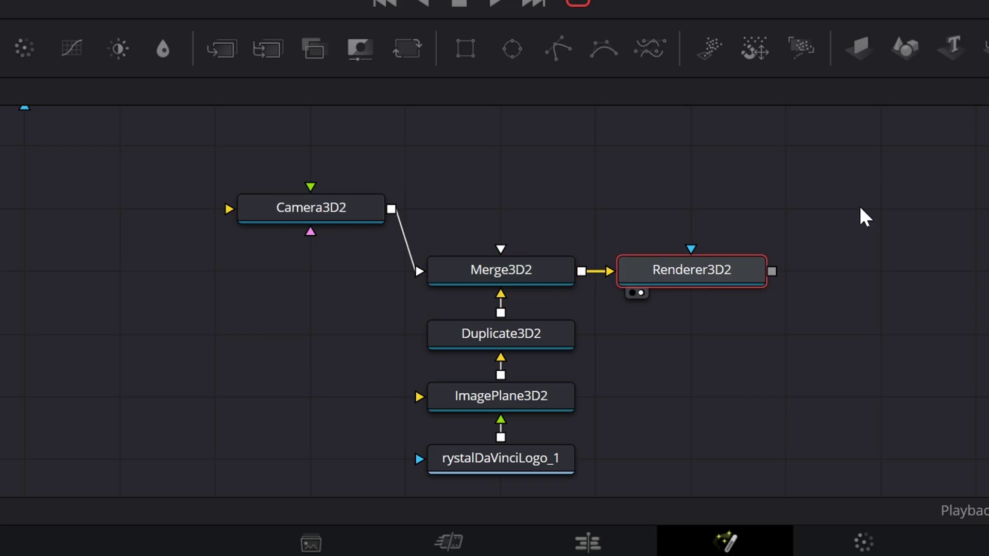
# Move Camera3D2 back along Z to 3.59 so the whole logo fits in the rendered frame.
pyautogui.click(314, 208)
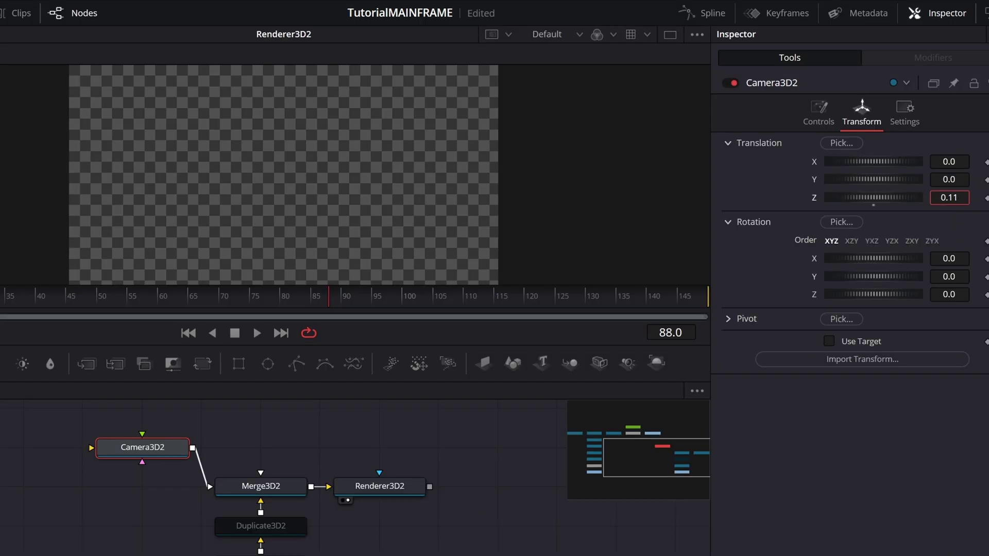
pyautogui.moveTo(949, 198)
pyautogui.mouseDown()
pyautogui.moveTo(984, 197)
pyautogui.moveTo(950, 198)
pyautogui.moveTo(961, 198)
pyautogui.mouseUp()
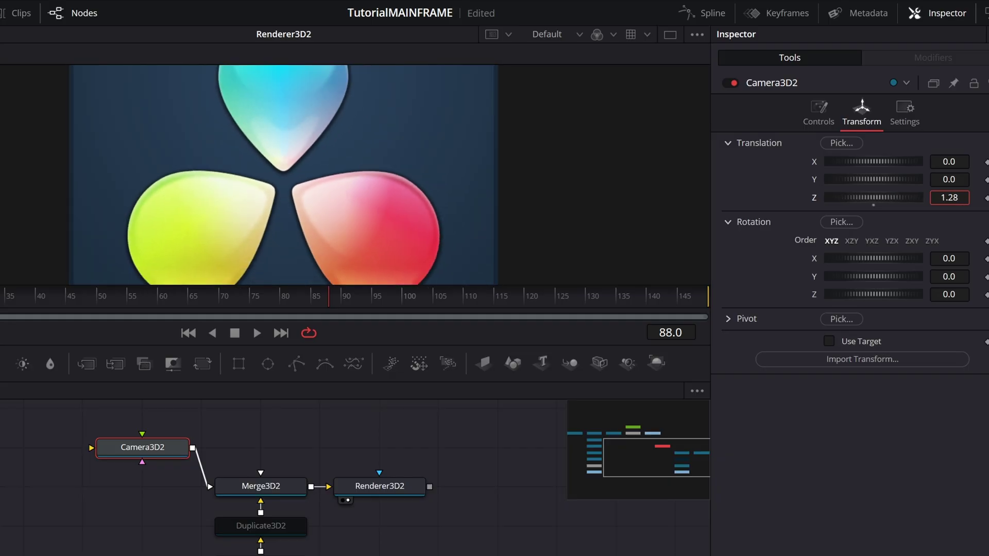
pyautogui.moveTo(886, 197); pyautogui.dragTo(906, 197)
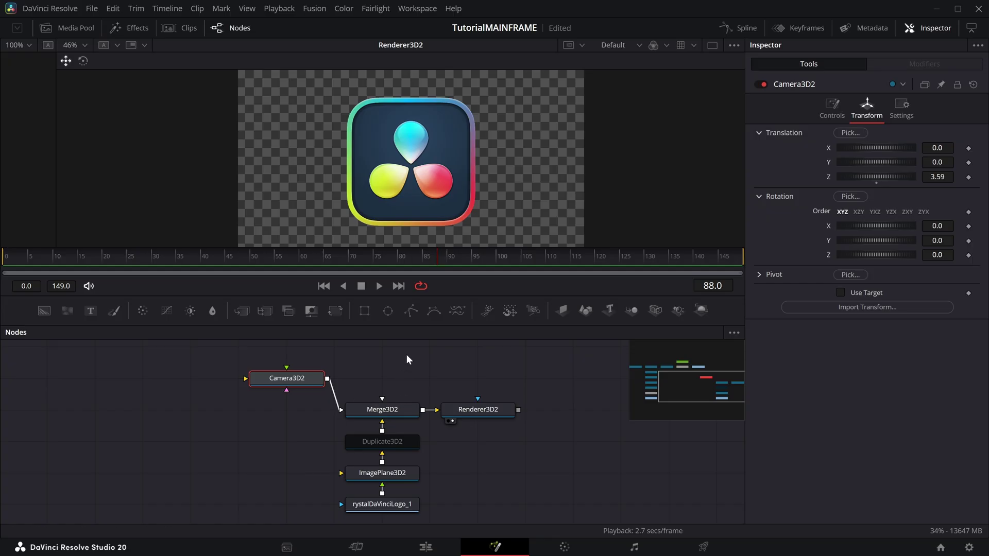
# Paste a MediaOut node, connect Renderer3D2's output to it, and show it in the viewer.
pyautogui.click(407, 354)
pyautogui.scroll(-2, 533, 378)
pyautogui.hotkey('ctrl', 'v')
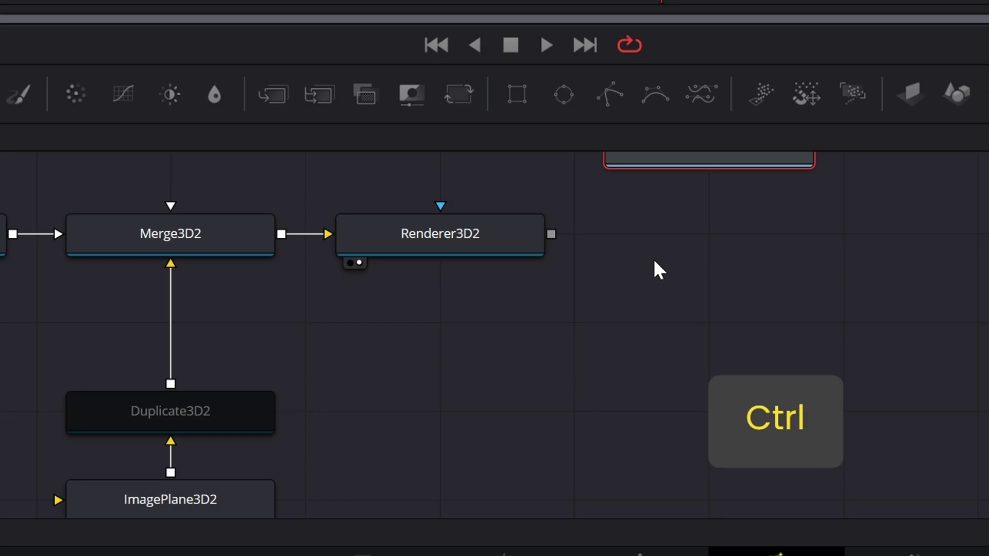
pyautogui.moveTo(653, 259); pyautogui.dragTo(684, 337)
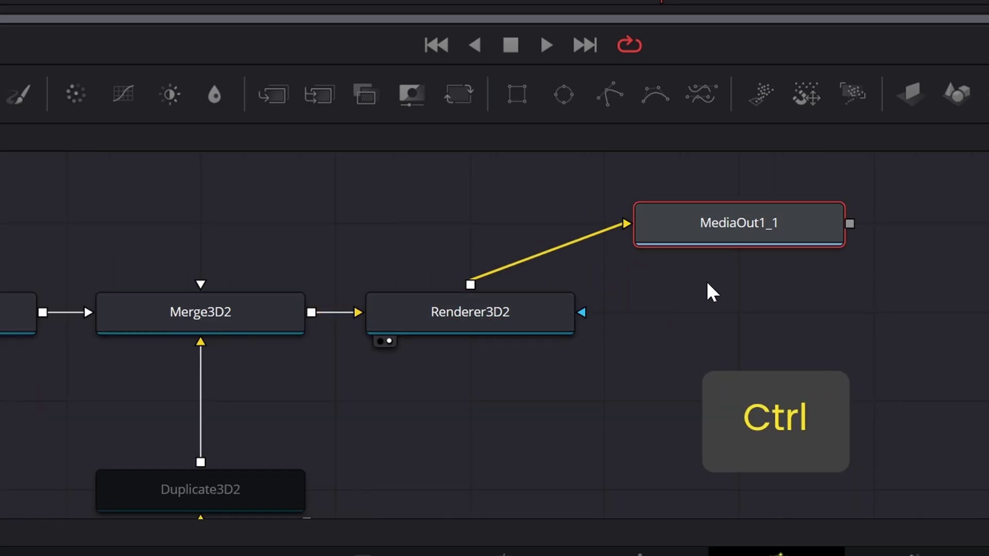
pyautogui.click(711, 293)
pyautogui.click(638, 553)
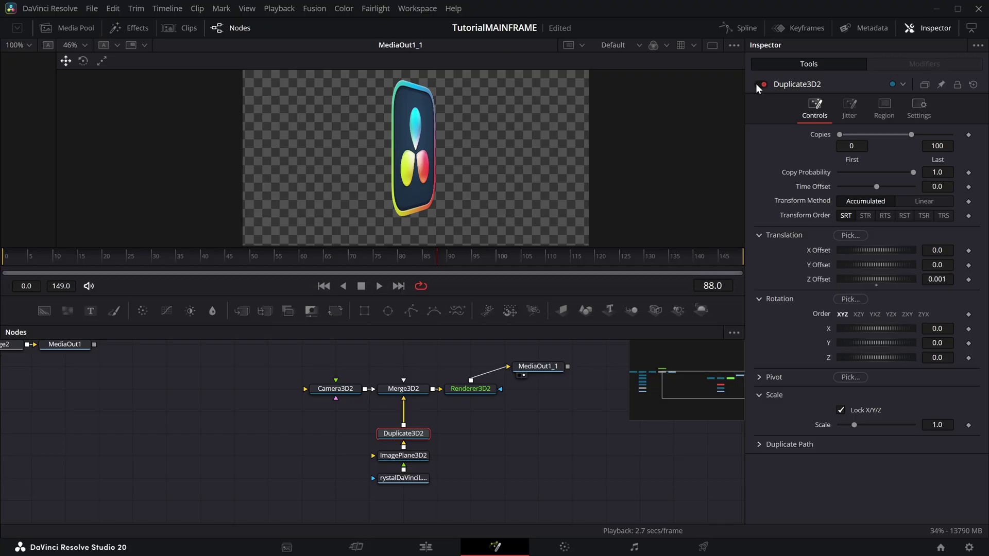
# Change Renderer3D2's renderer type to Hardware Renderer.
pyautogui.click(477, 390)
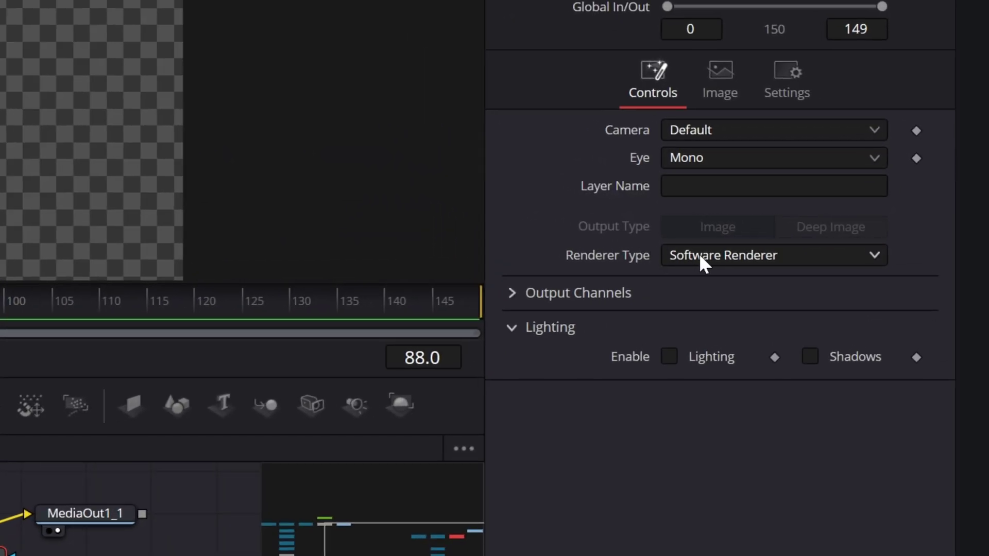
pyautogui.click(721, 265)
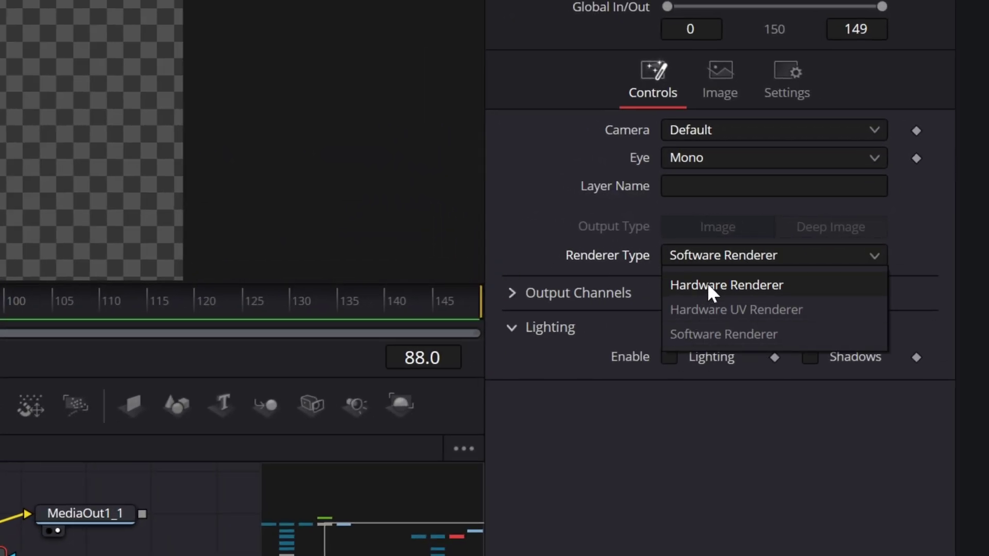
pyautogui.press('Escape')
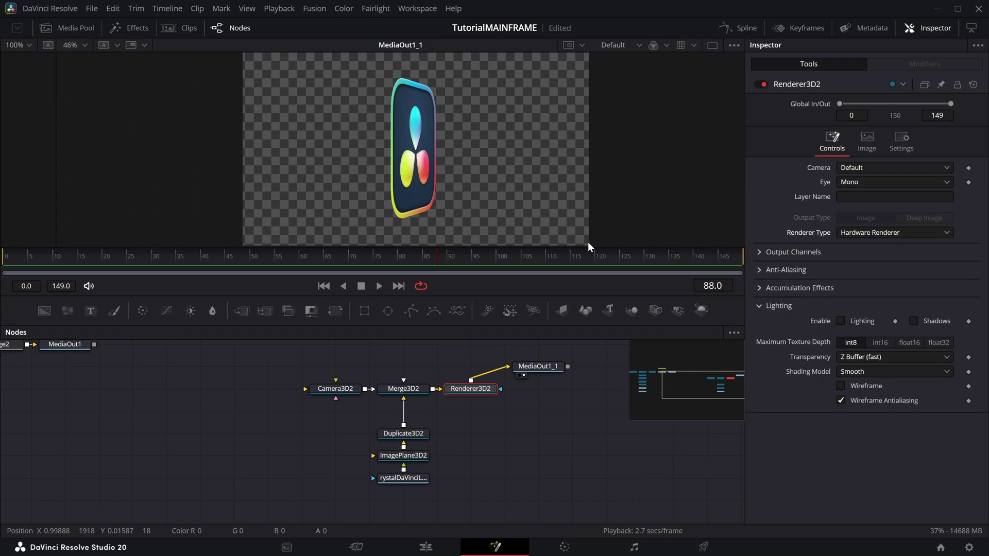
# Review the general and transform settings of ImagePlane3D2.
pyautogui.click(406, 458)
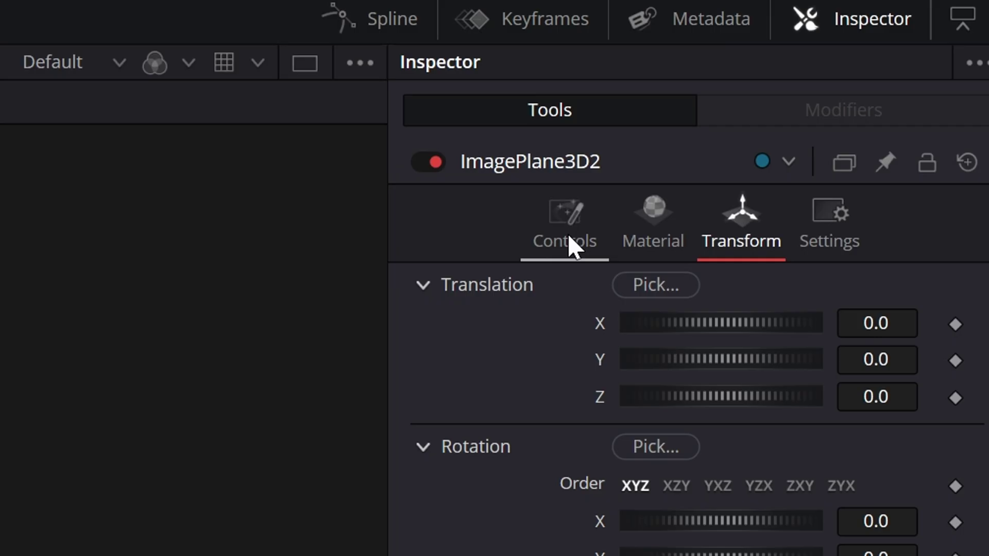
pyautogui.click(567, 237)
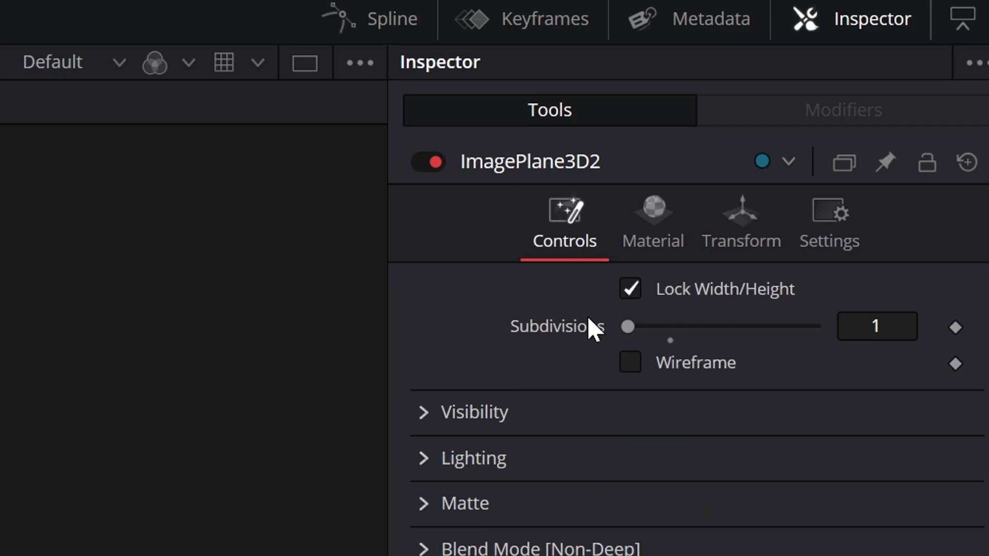
pyautogui.click(710, 240)
pyautogui.click(565, 238)
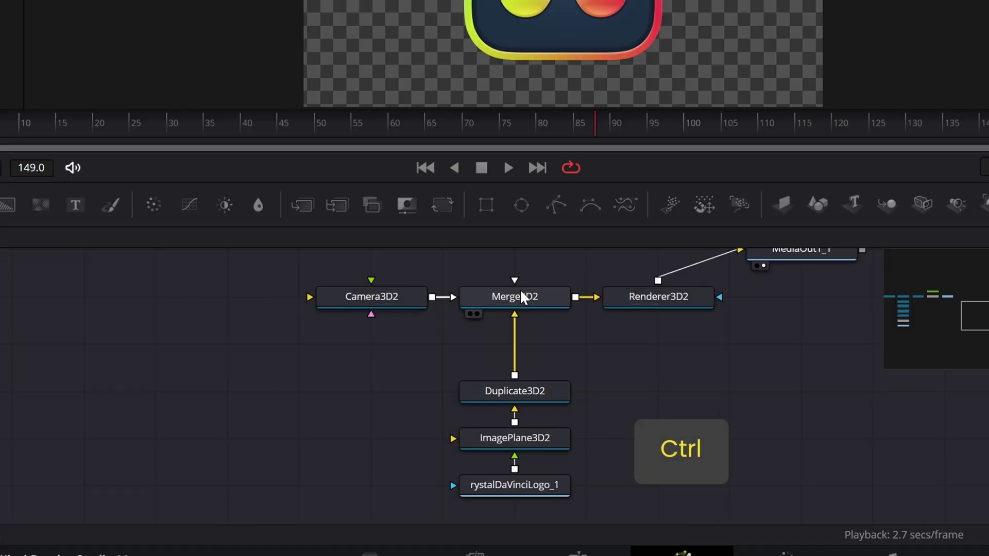
# Insert a Transform3D node between Duplicate3D2 and Merge3D2, and set its Y rotation to 2.1.
pyautogui.scroll(-3, 561, 378)
pyautogui.moveTo(615, 362); pyautogui.dragTo(564, 425)
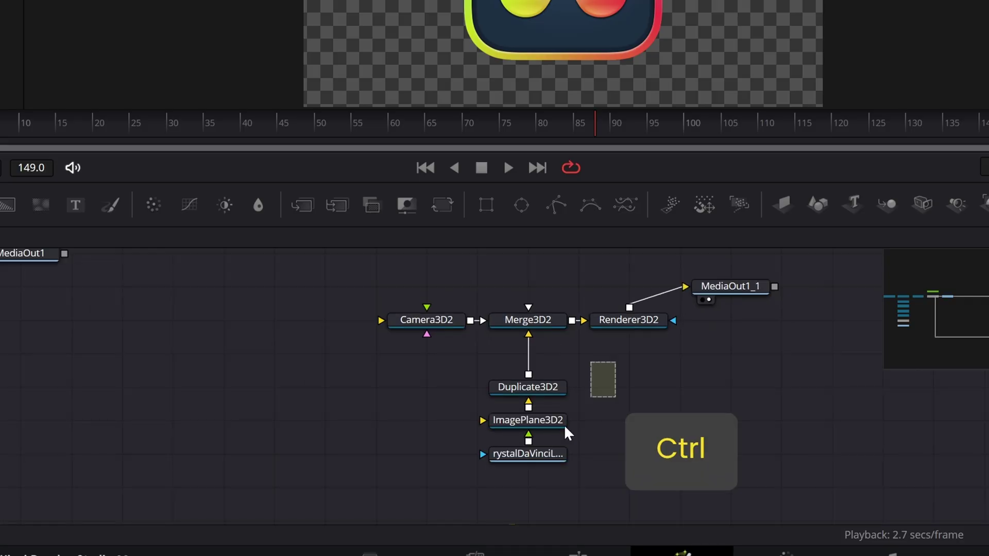
pyautogui.scroll(3, 564, 376)
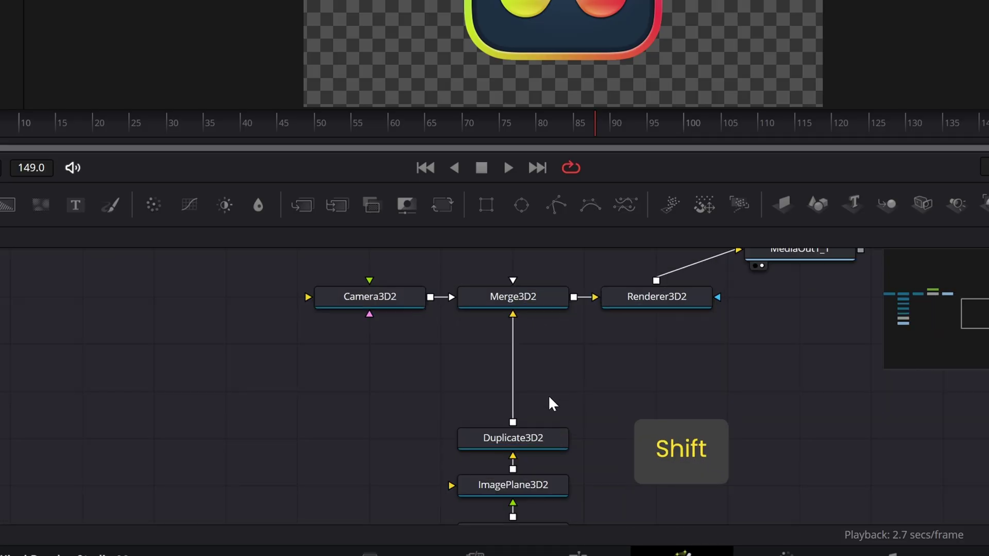
pyautogui.hotkey('shift', 'space')
pyautogui.write('transform')
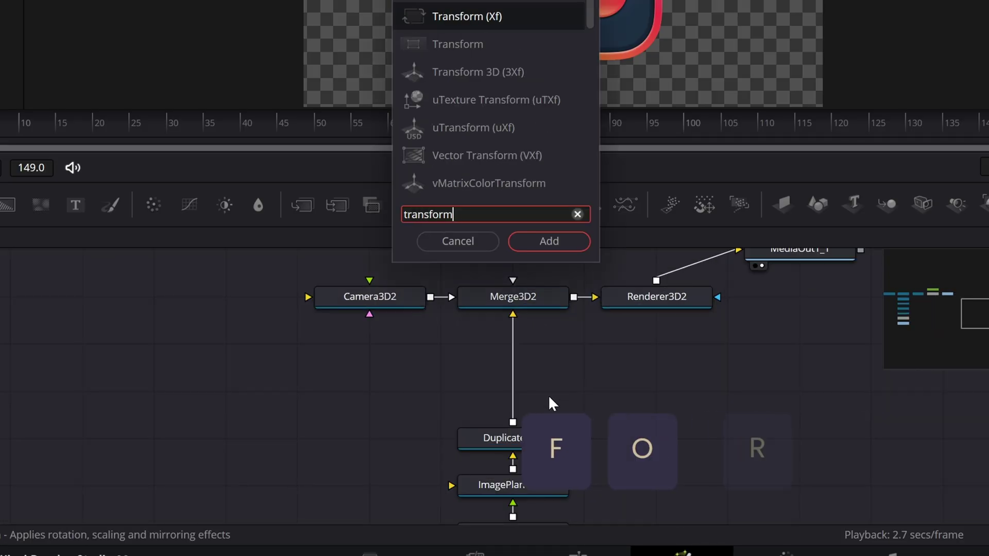
pyautogui.write('3dc')
pyautogui.press('Return')
pyautogui.moveTo(549, 397); pyautogui.dragTo(514, 393)
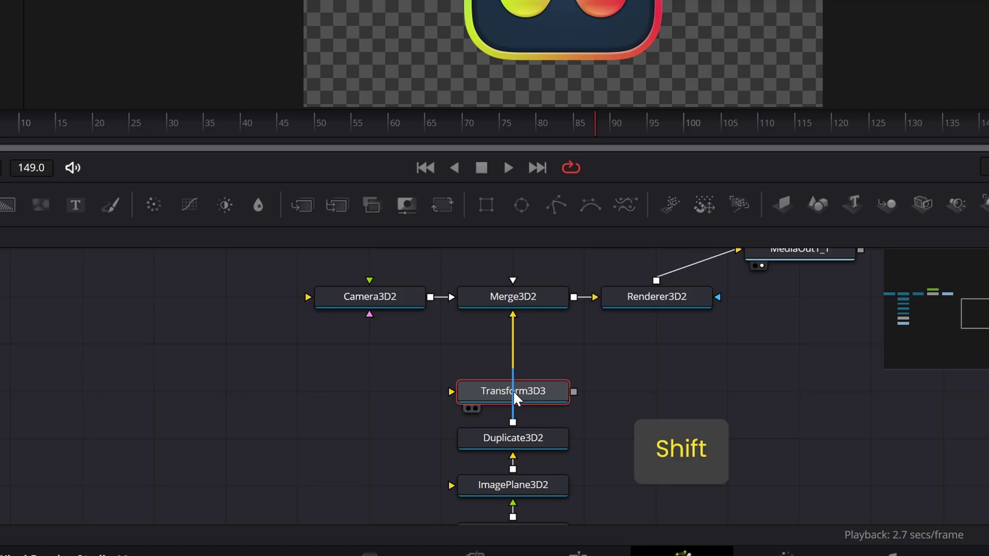
pyautogui.keyDown('ctrl'); pyautogui.scroll(2, 510, 381); pyautogui.keyUp('ctrl')
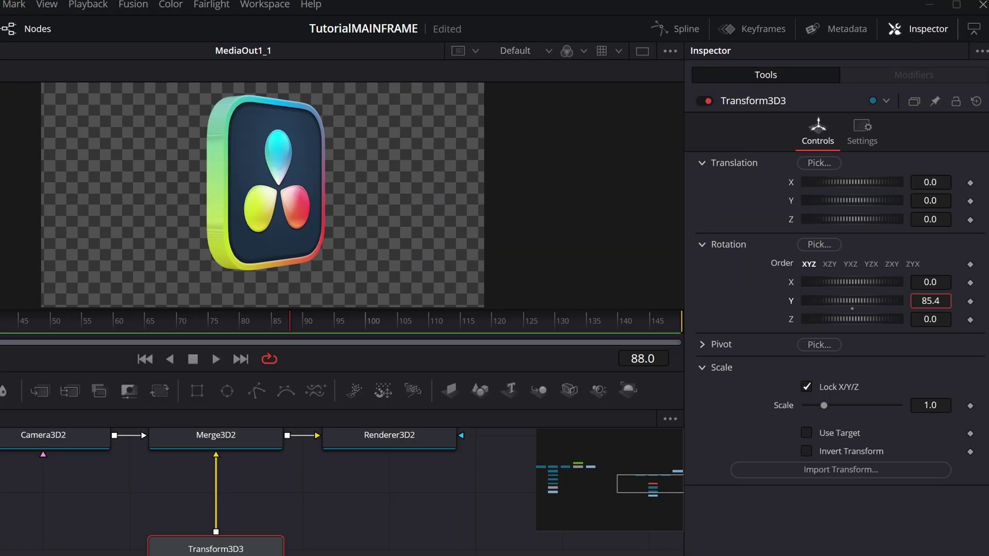
pyautogui.moveTo(930, 300); pyautogui.dragTo(902, 300)
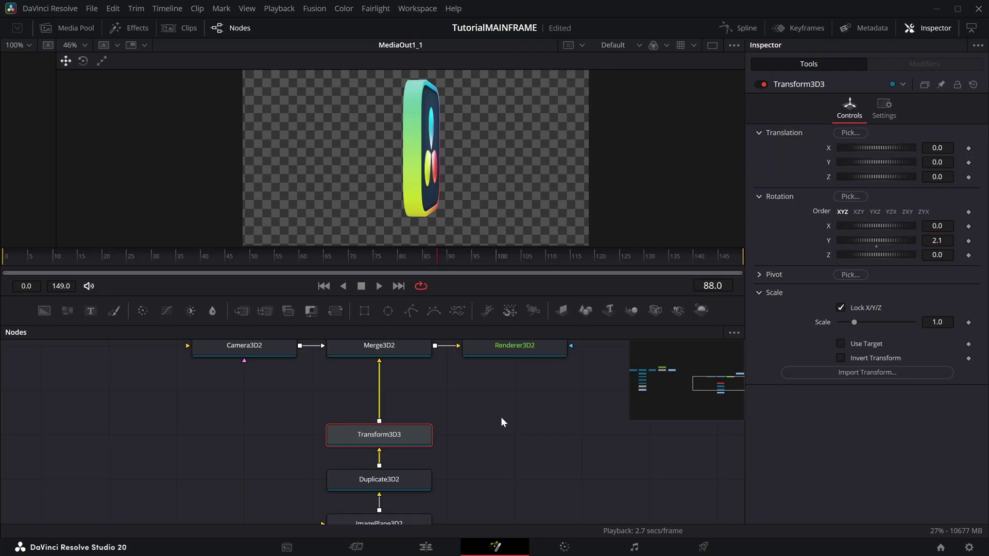
# Reduce Duplicate3D2's last copy number, trying 26 and settling on 20.
pyautogui.scroll(-3, 313, 532)
pyautogui.moveTo(396, 437); pyautogui.dragTo(416, 447)
pyautogui.click(424, 473)
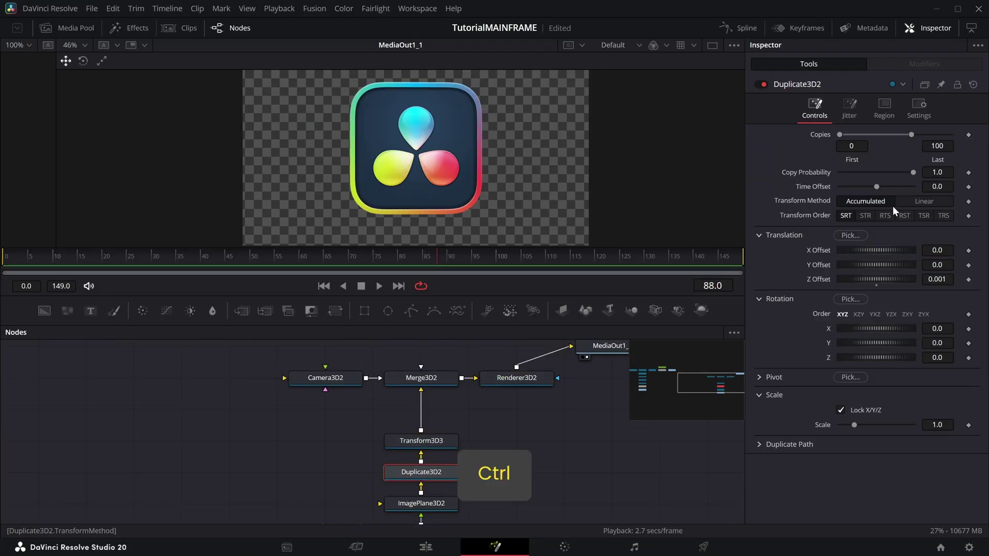
pyautogui.click(937, 145)
pyautogui.write('26')
pyautogui.press('Return')
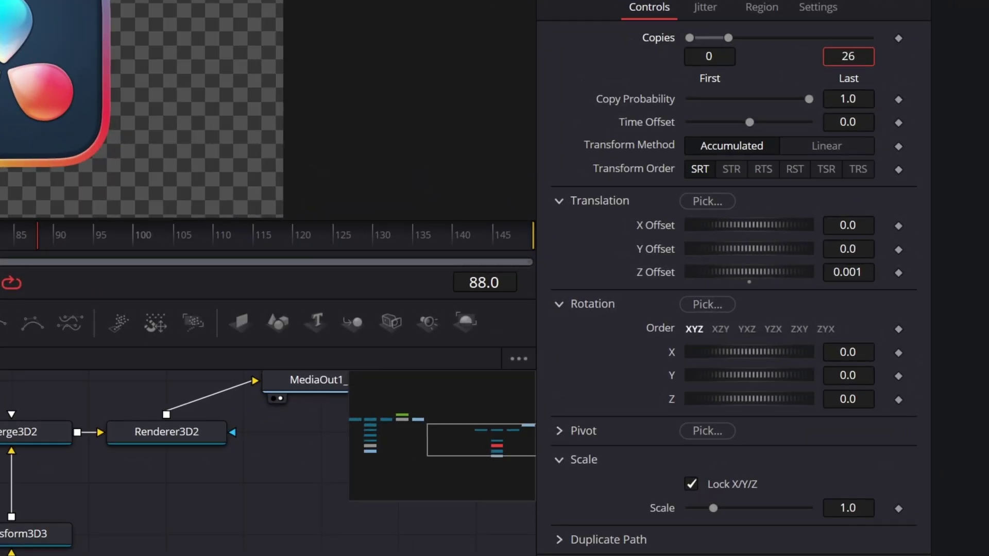
pyautogui.moveTo(859, 59); pyautogui.dragTo(852, 60)
pyautogui.doubleClick(859, 60)
pyautogui.write('20')
pyautogui.press('Tab')
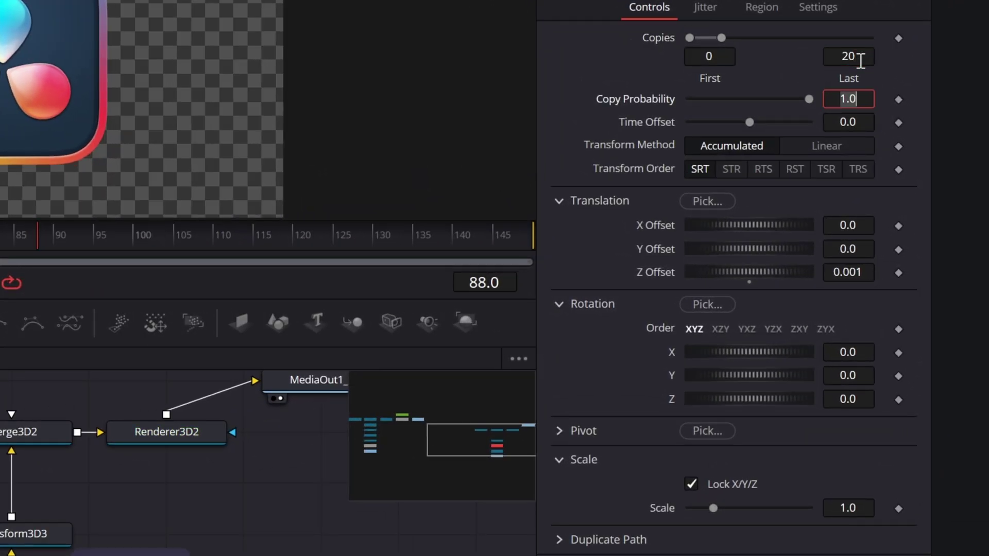
# Set Duplicate3D2's Z translation offset to 0.005.
pyautogui.click(868, 278)
pyautogui.write('0.001')
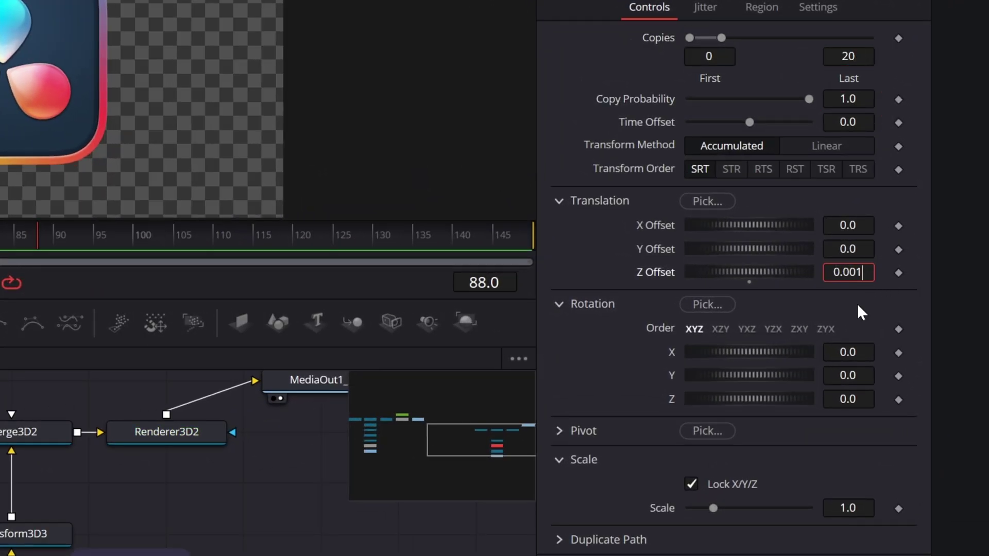
pyautogui.press('BackSpace')
pyautogui.write('5')
pyautogui.press('Tab')
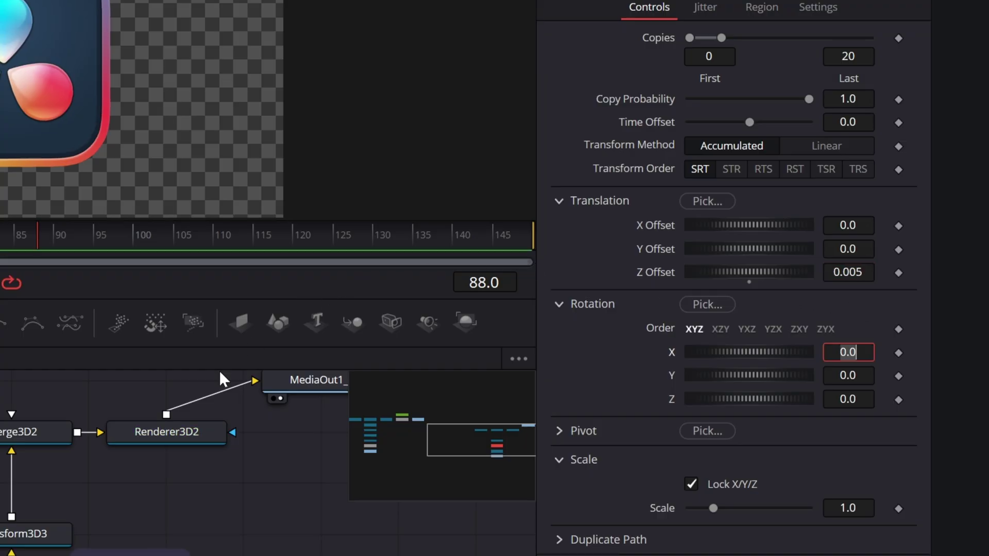
pyautogui.press('Return')
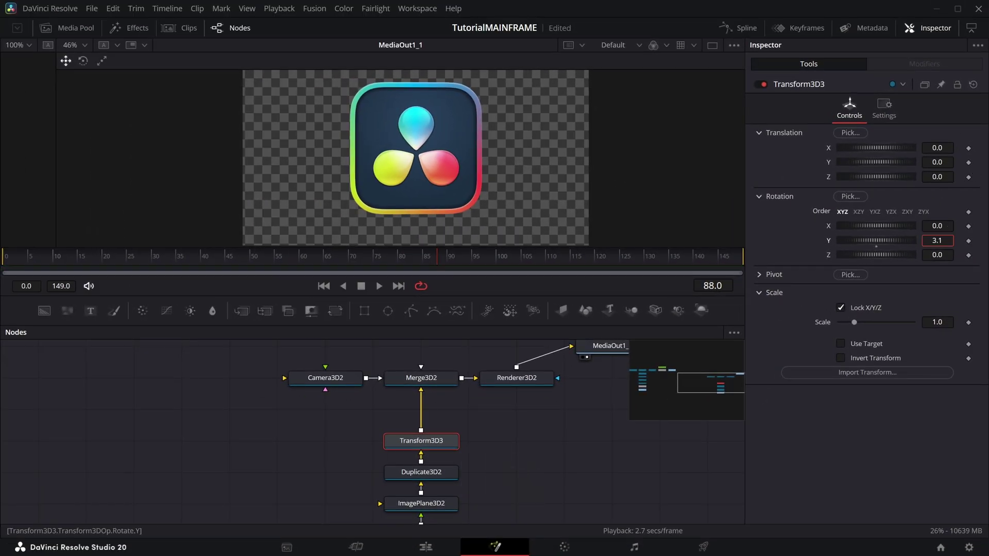
# Rotate the logo about Y with Transform3D3 until it is seen edge-on and examine the spacing between the copies up close.
pyautogui.moveTo(876, 240); pyautogui.dragTo(921, 240)
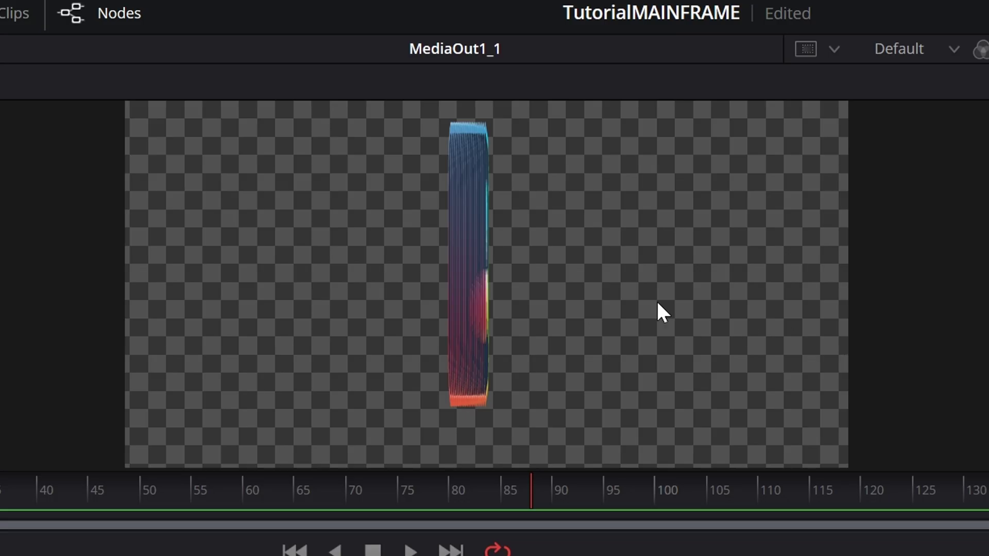
pyautogui.scroll(7, 406, 228)
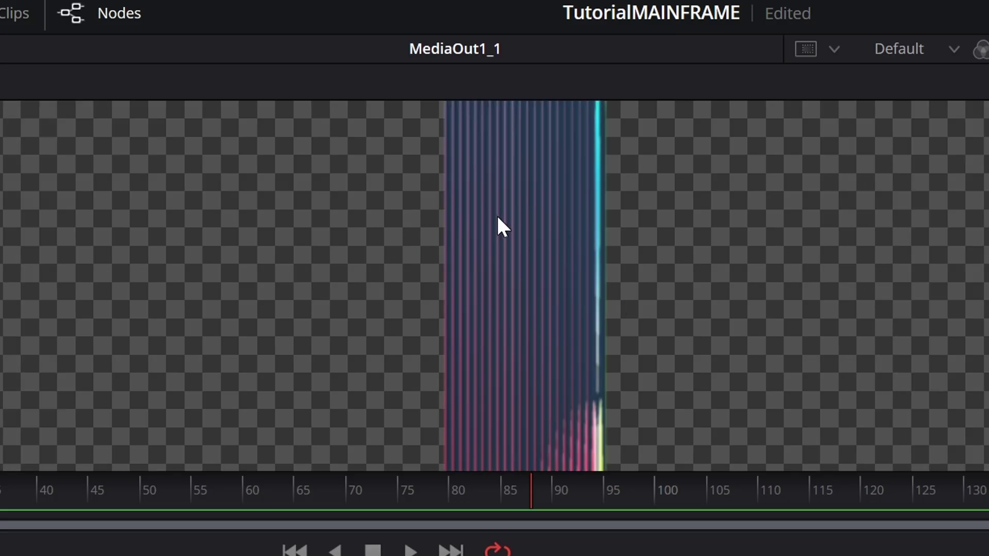
pyautogui.scroll(-7, 458, 296)
# Set Renderer3D2's lighting transparency to Quick Sort.
pyautogui.click(532, 378)
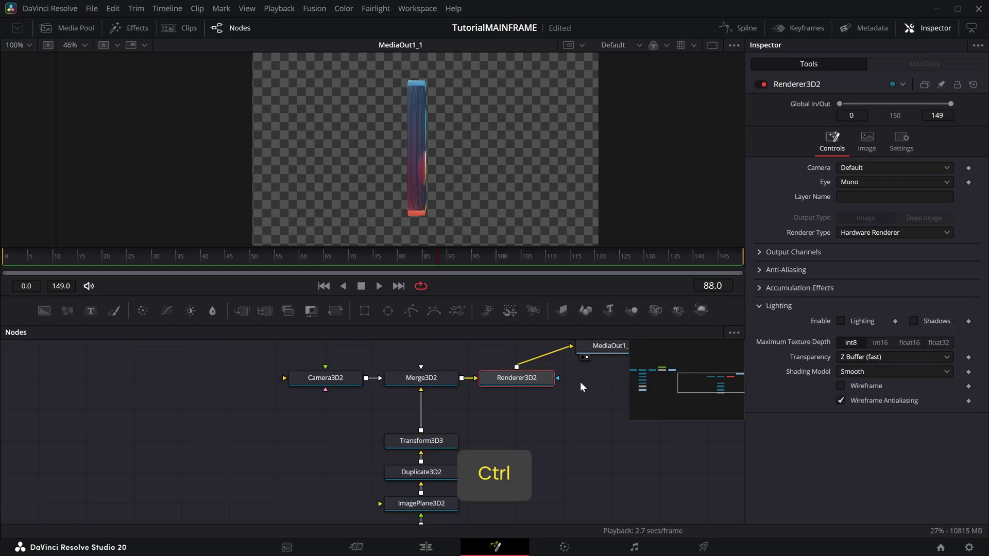
pyautogui.click(927, 359)
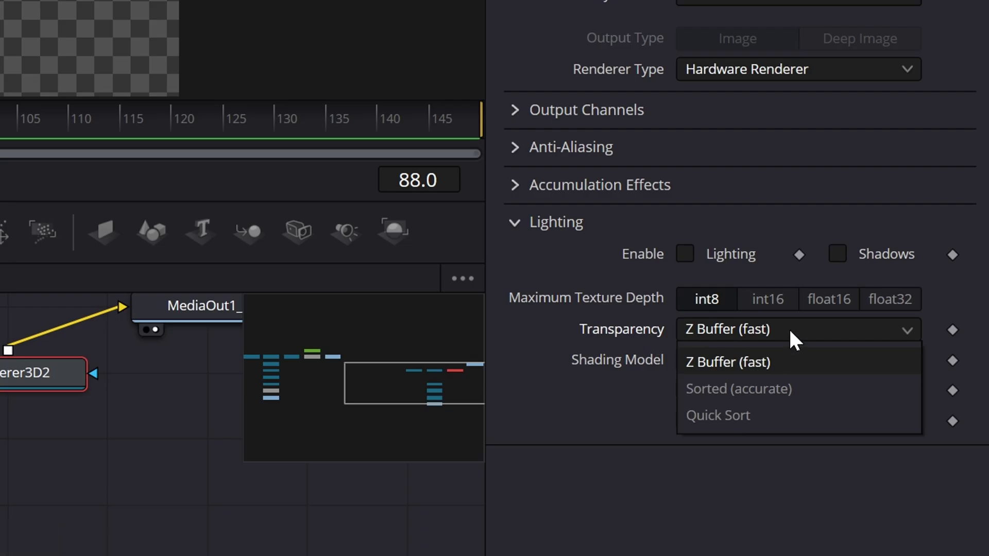
pyautogui.click(718, 413)
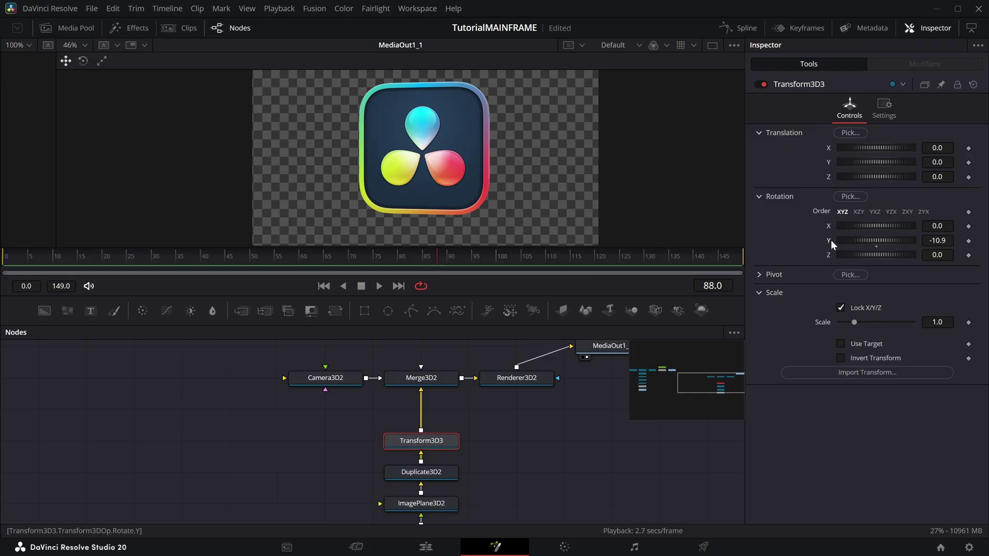
# Reset Transform3D3's Y rotation to 0 and add keyframes for its X, Y and Z translation and rotation at frame 0.
pyautogui.doubleClick(824, 242)
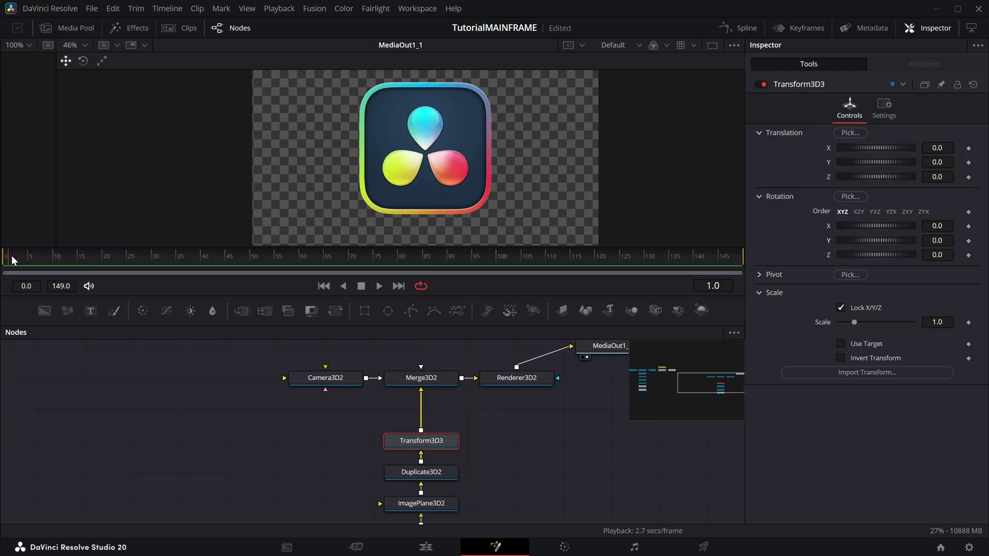
pyautogui.click(968, 148)
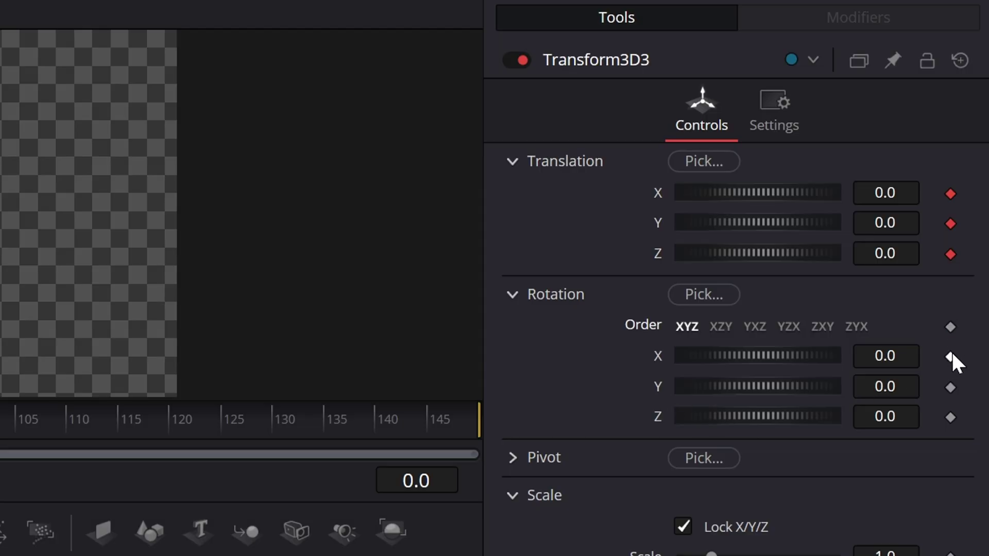
# At frame 149, set Transform3D3's rotation to -144.8, 207.1, -131.2, Y translation to -0.304 and Z to -4.32, and play the animation back.
pyautogui.moveTo(0, 284); pyautogui.dragTo(5, 285)
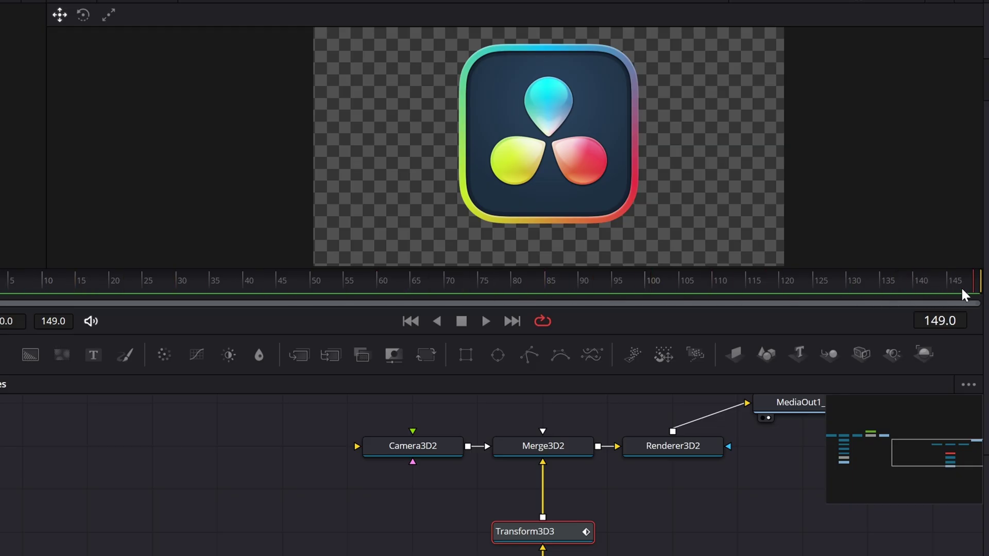
pyautogui.moveTo(855, 296); pyautogui.dragTo(937, 315)
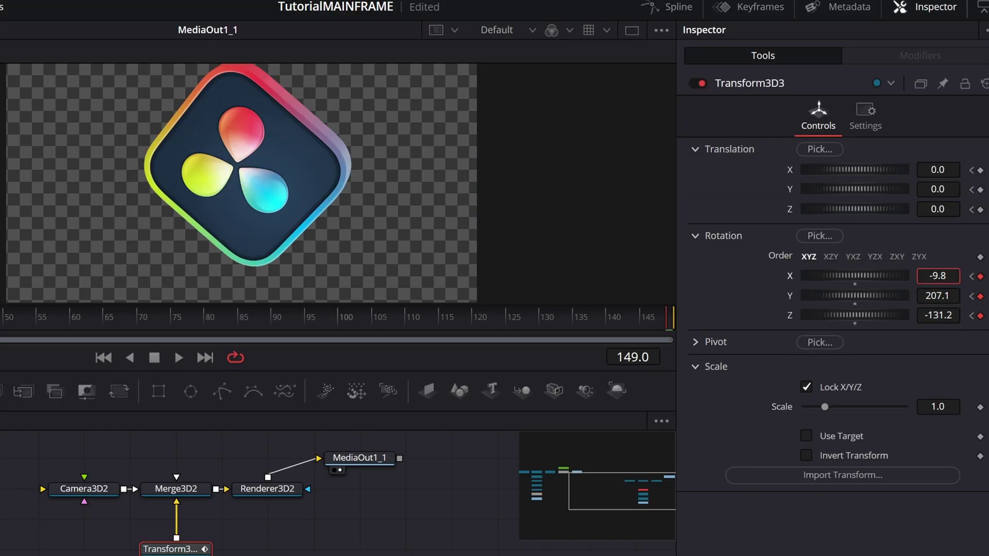
pyautogui.moveTo(938, 276); pyautogui.dragTo(949, 278)
pyautogui.moveTo(937, 209); pyautogui.dragTo(935, 189)
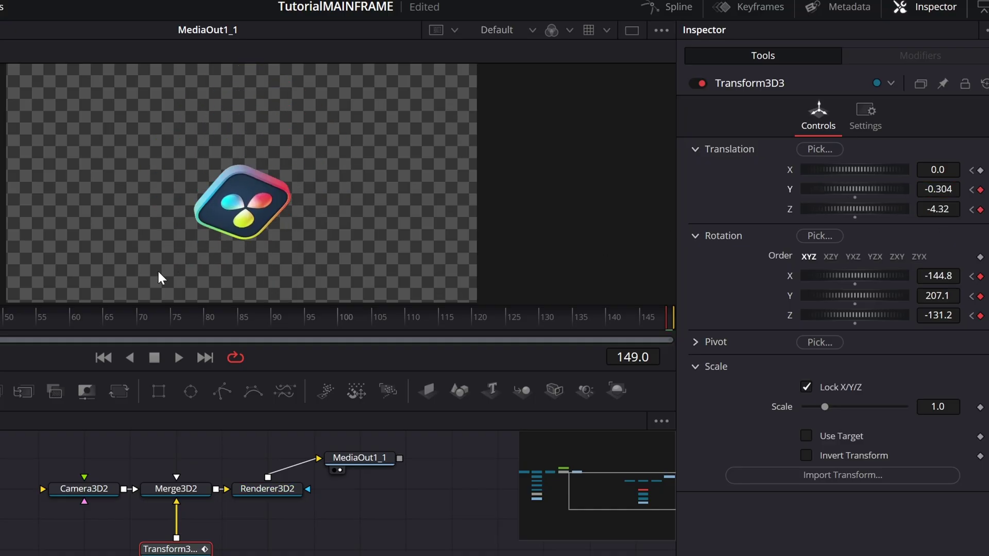
pyautogui.moveTo(145, 315); pyautogui.dragTo(0, 315)
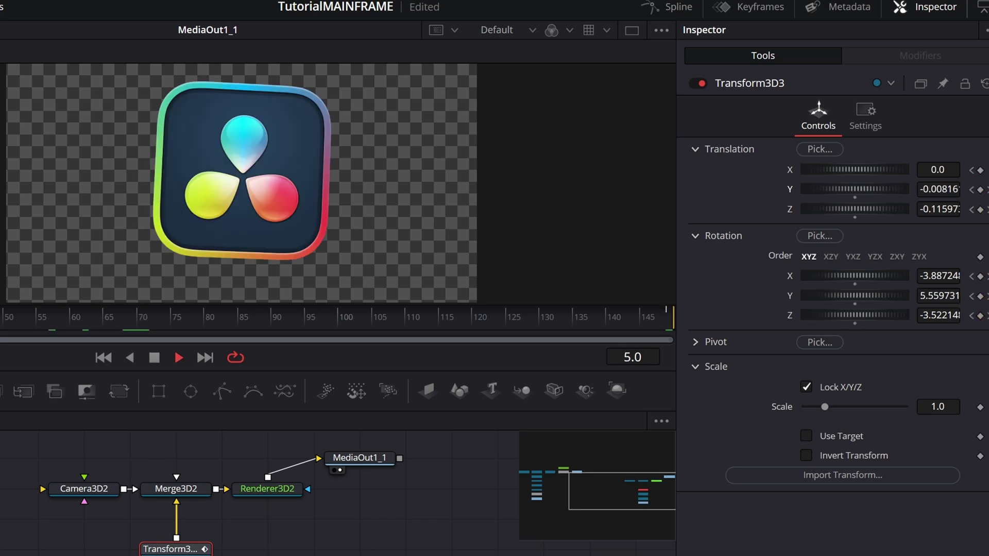
pyautogui.click(0, 316)
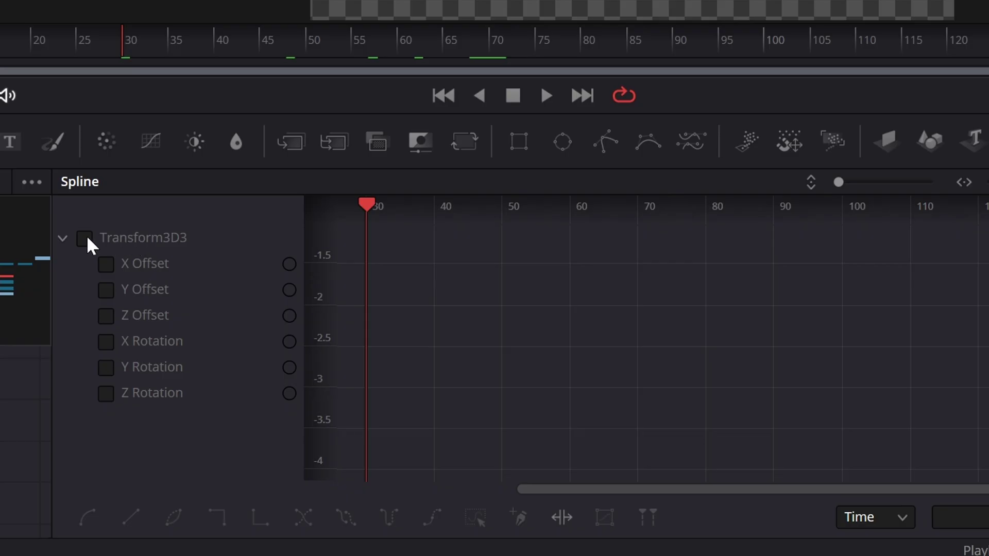
# Display all of Transform3D3's offset and rotation curves in the Spline editor and fit them in the graph.
pyautogui.click(85, 238)
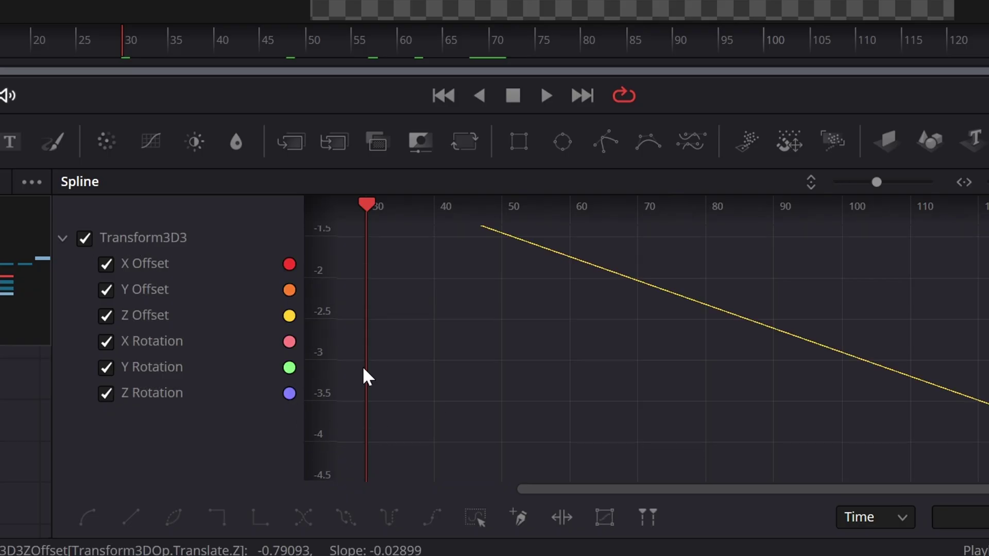
pyautogui.click(87, 238)
pyautogui.click(85, 238)
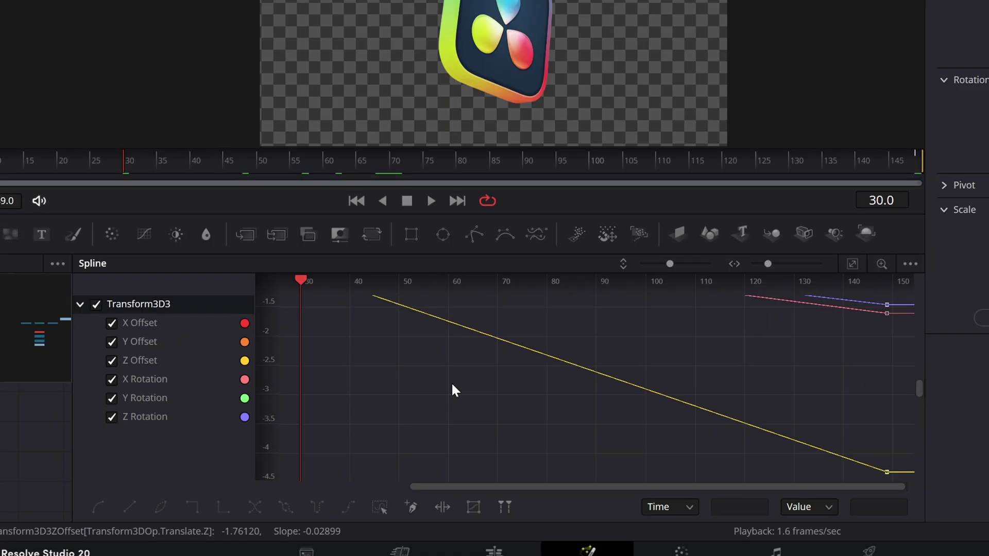
pyautogui.hotkey('ctrl', 'f')
# Smooth all keyframes of the Transform3D3 curves and show their Ease In and Ease Out values.
pyautogui.hotkey('ctrl', 'a')
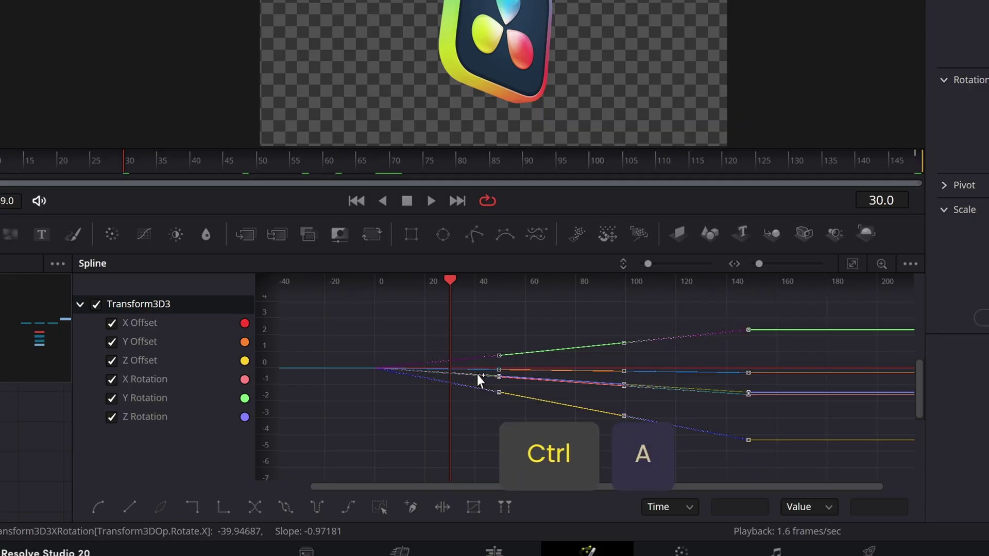
pyautogui.press('s')
pyautogui.press('t')
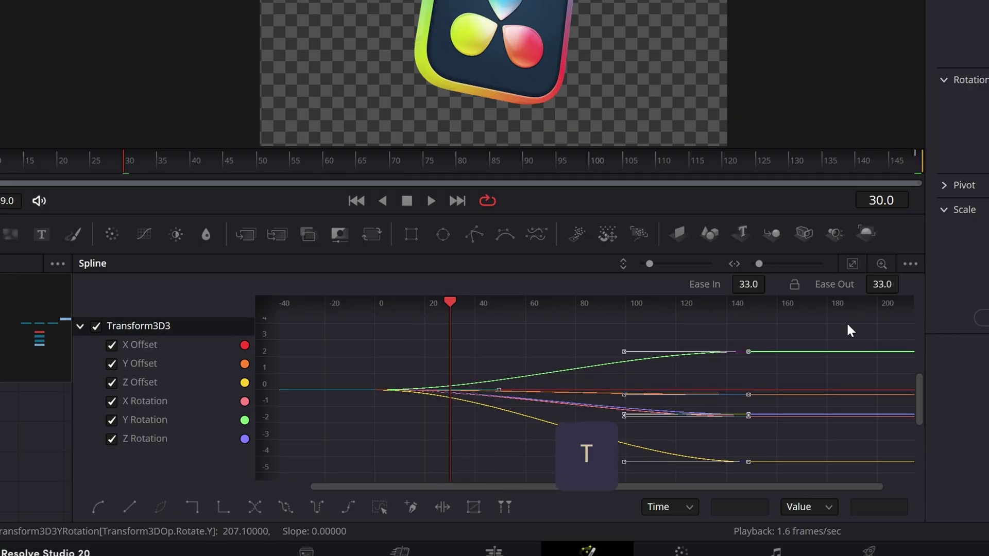
# Set the keyframes' Ease In to 21.2, adjust their Ease Out, and play back the logo animation.
pyautogui.moveTo(749, 284); pyautogui.dragTo(770, 286)
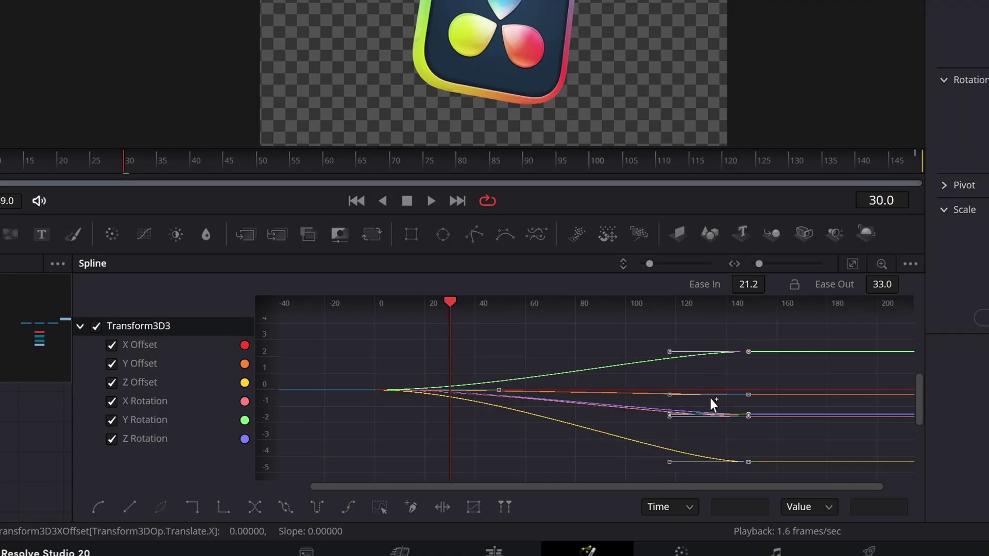
pyautogui.moveTo(881, 284); pyautogui.dragTo(902, 283)
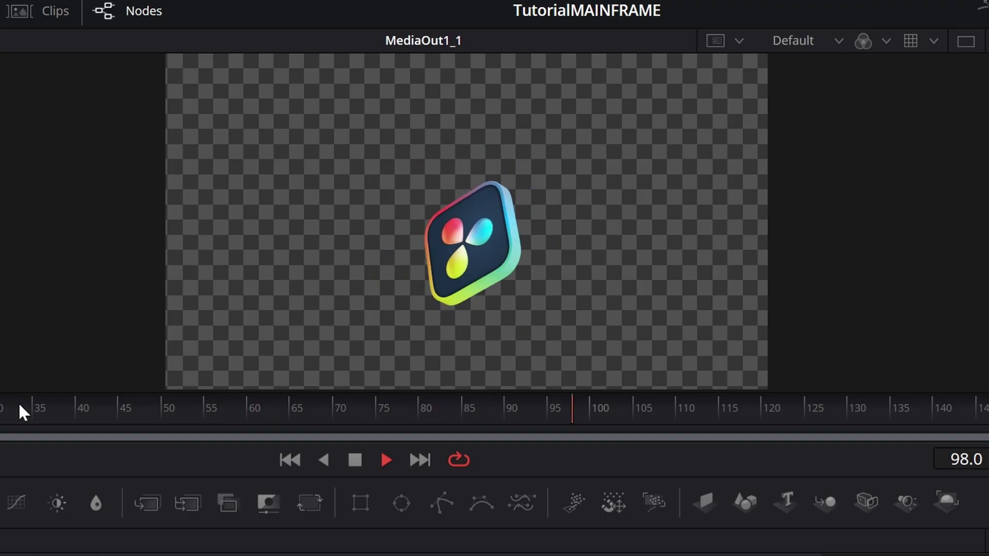
pyautogui.moveTo(204, 405); pyautogui.dragTo(20, 407)
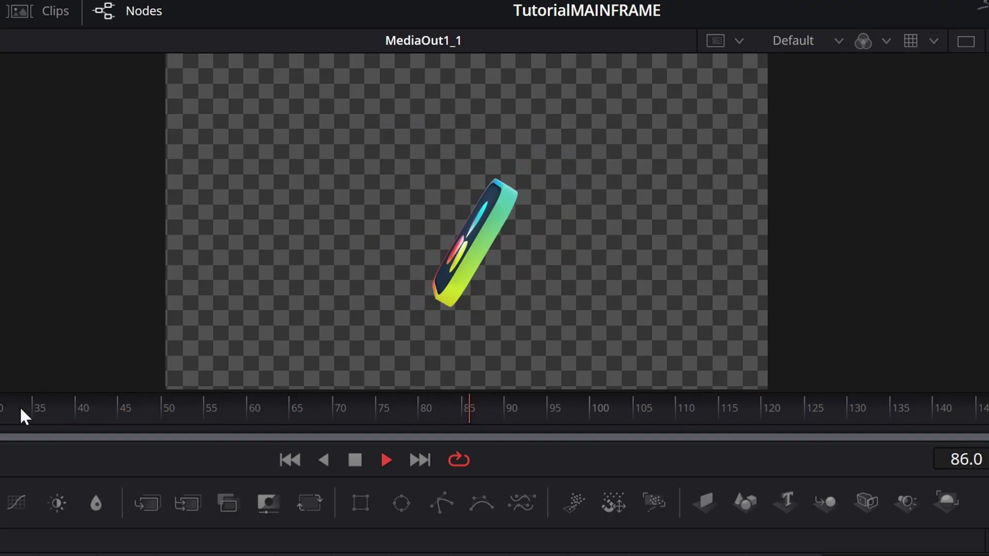